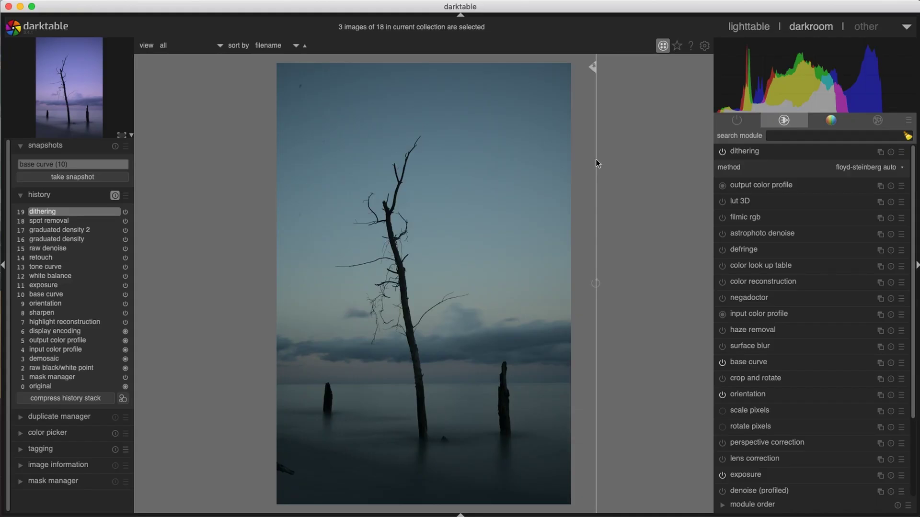
Compare against the snapshot, delete the base curve snapshot, and reset history to its 10 default steps
{"action": "left_click_drag", "start_coordinate": [596, 159], "coordinate": [245, 188]}
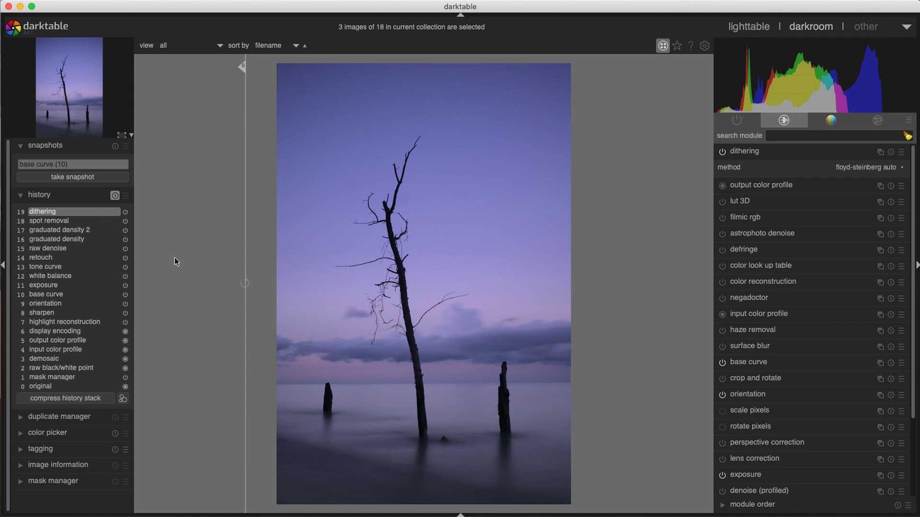
{"action": "left_click", "coordinate": [115, 146]}
{"action": "left_click", "coordinate": [28, 146]}
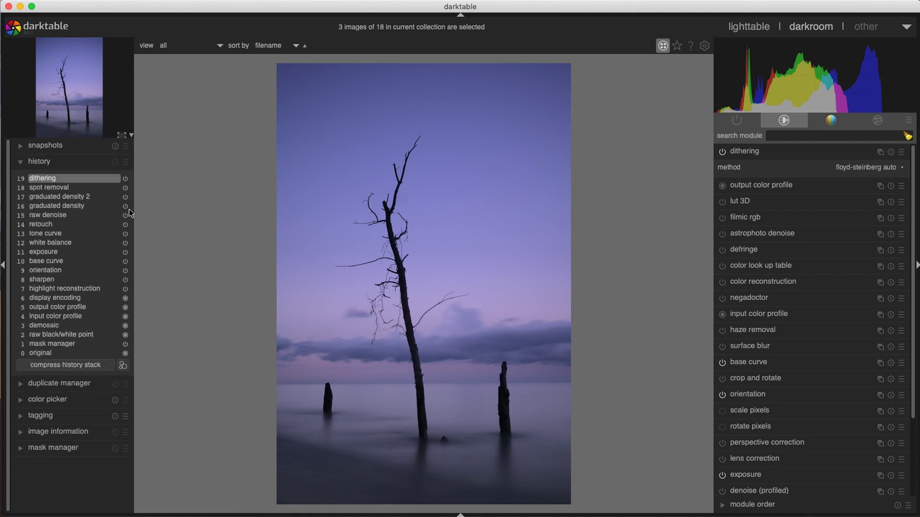
{"action": "left_click", "coordinate": [115, 162]}
{"action": "left_click", "coordinate": [515, 283]}
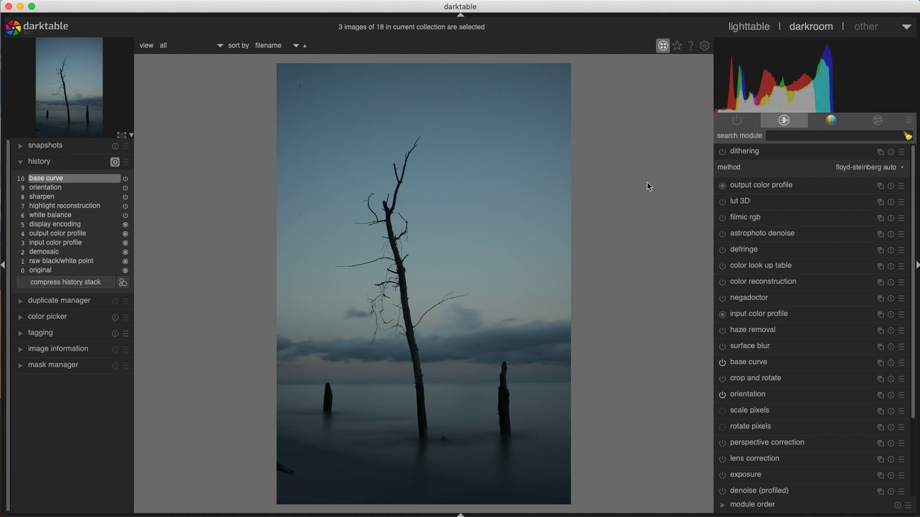
Raise the exposure slider from 1.24 EV through 1.36 EV up to 2.02 EV
{"action": "left_click", "coordinate": [460, 515]}
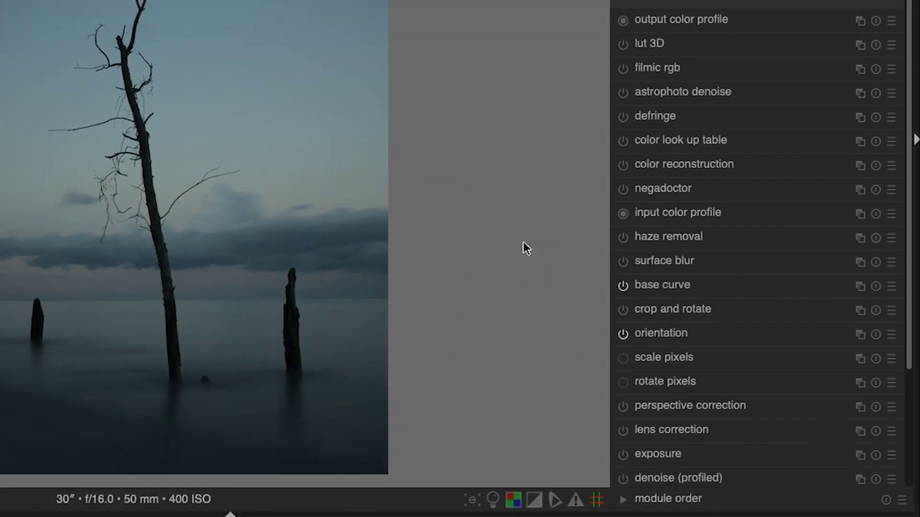
{"action": "left_click", "coordinate": [700, 456]}
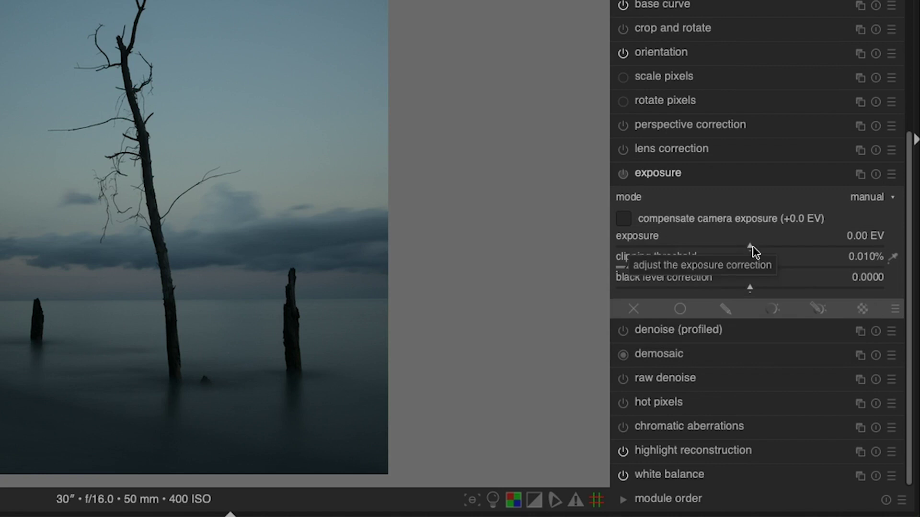
{"action": "left_click_drag", "start_coordinate": [751, 273], "coordinate": [809, 276]}
{"action": "left_click_drag", "start_coordinate": [806, 450], "coordinate": [842, 450]}
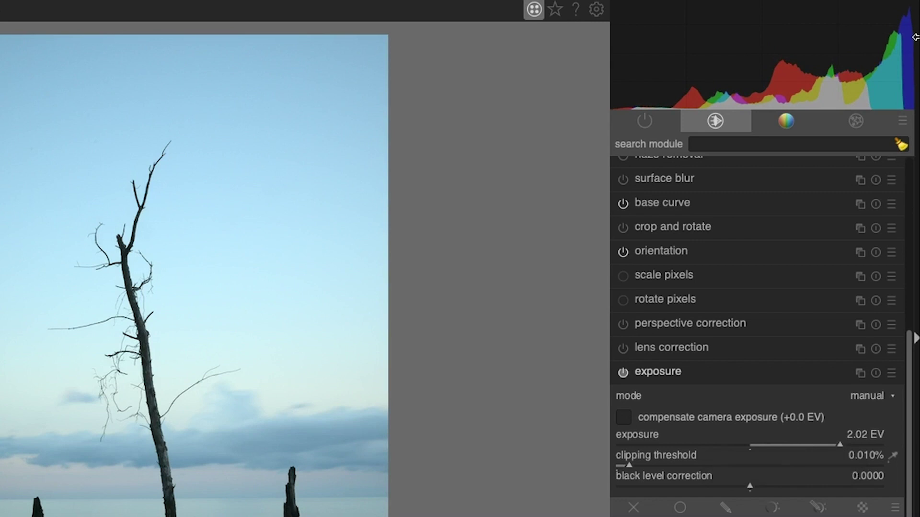
{"action": "mouse_move", "coordinate": [912, 76]}
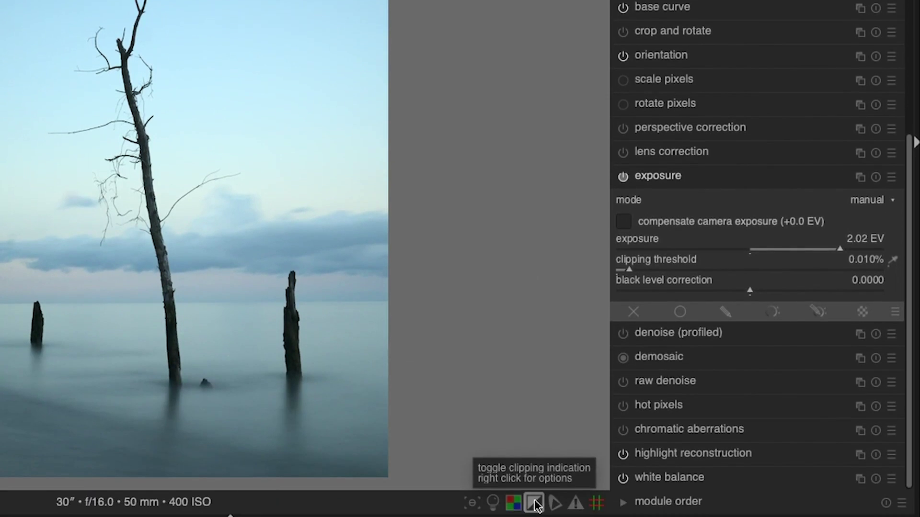
With clipping indication on, lower exposure to 1.88 EV and collapse the exposure module
{"action": "left_click", "coordinate": [534, 504]}
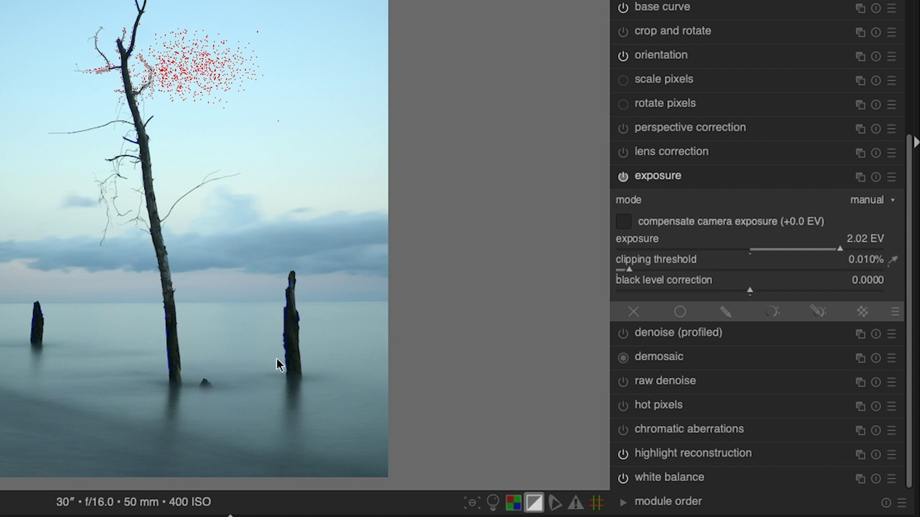
{"action": "scroll", "coordinate": [278, 362], "scroll_direction": "up", "scroll_amount": 5}
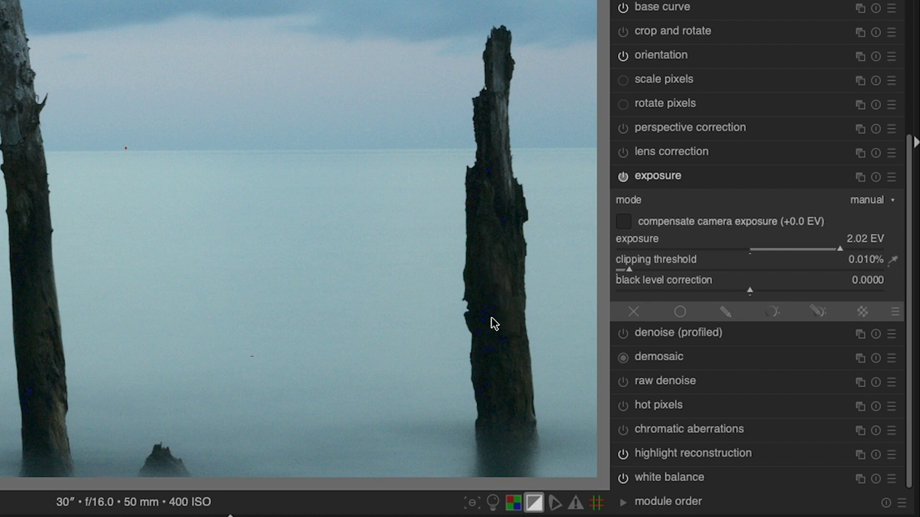
{"action": "scroll", "coordinate": [490, 326], "scroll_direction": "down", "scroll_amount": 2}
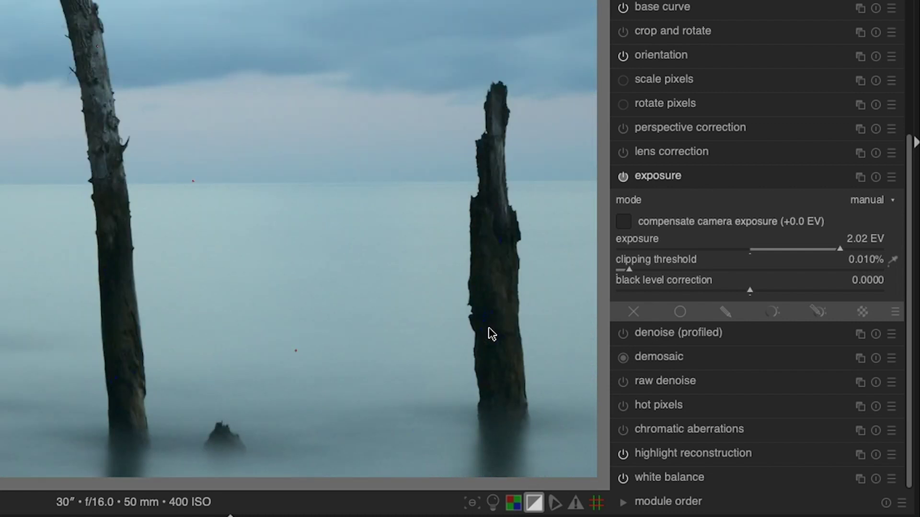
{"action": "scroll", "coordinate": [488, 326], "scroll_direction": "down", "scroll_amount": 1}
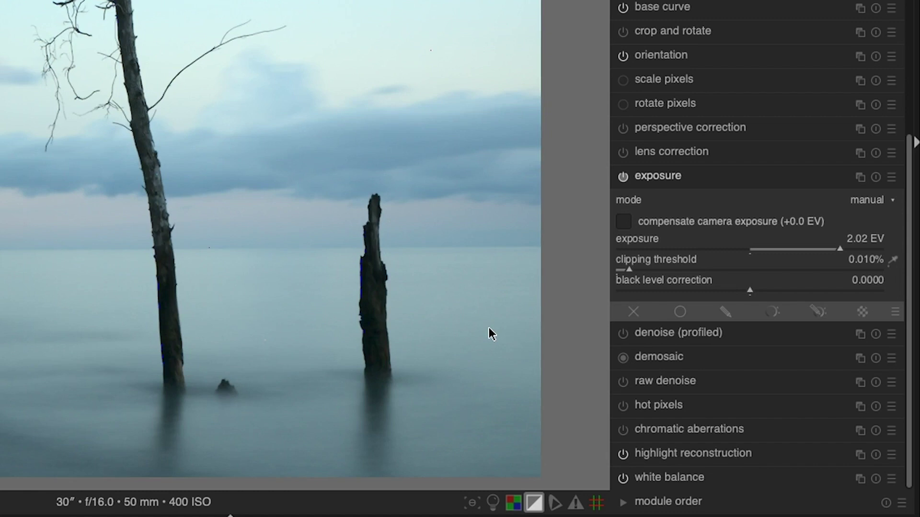
{"action": "scroll", "coordinate": [489, 326], "scroll_direction": "down", "scroll_amount": 1}
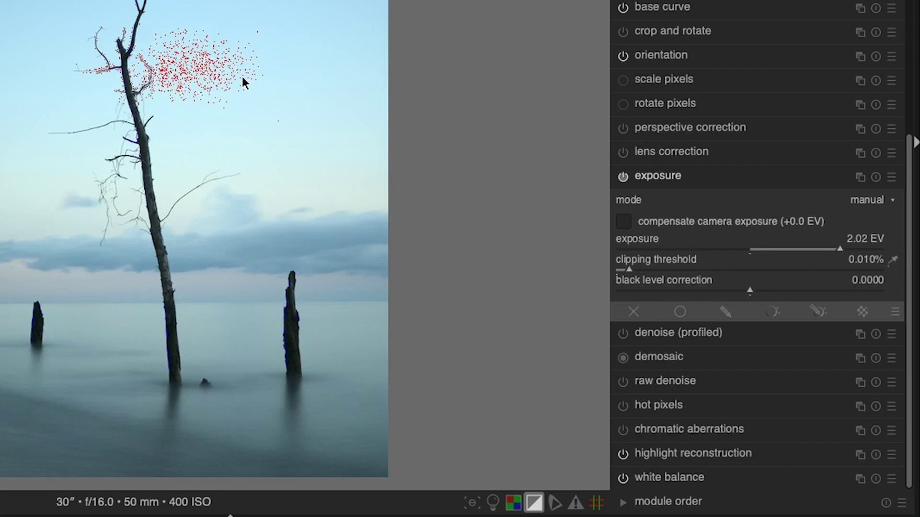
{"action": "scroll", "coordinate": [837, 249], "scroll_direction": "down", "scroll_amount": 3}
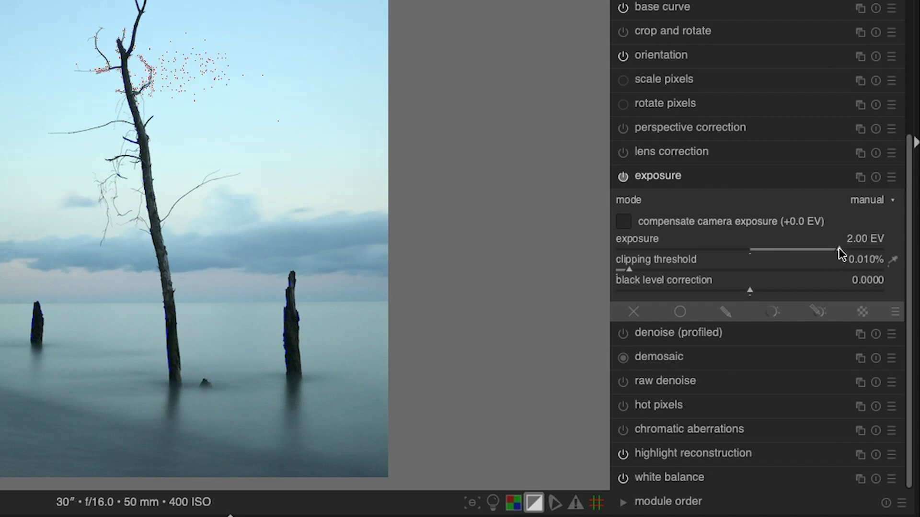
{"action": "scroll", "coordinate": [835, 249], "scroll_direction": "down", "scroll_amount": 4}
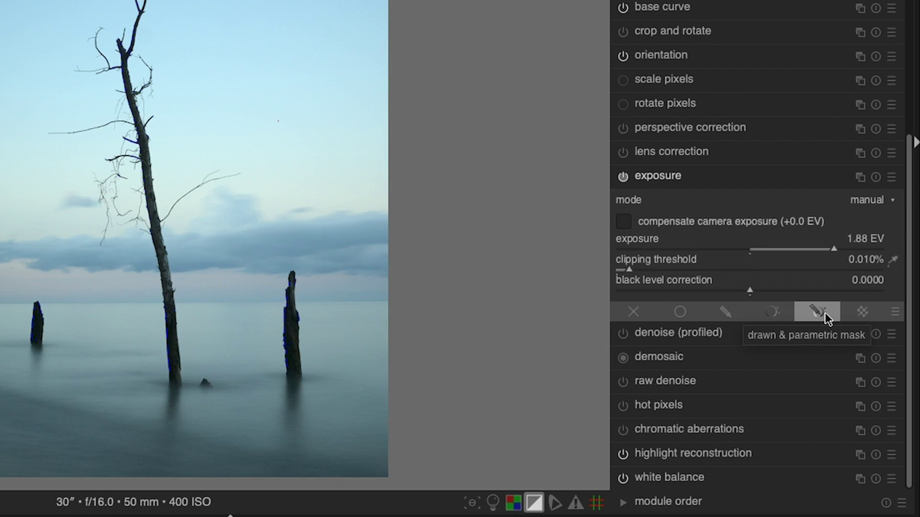
{"action": "left_click", "coordinate": [750, 177]}
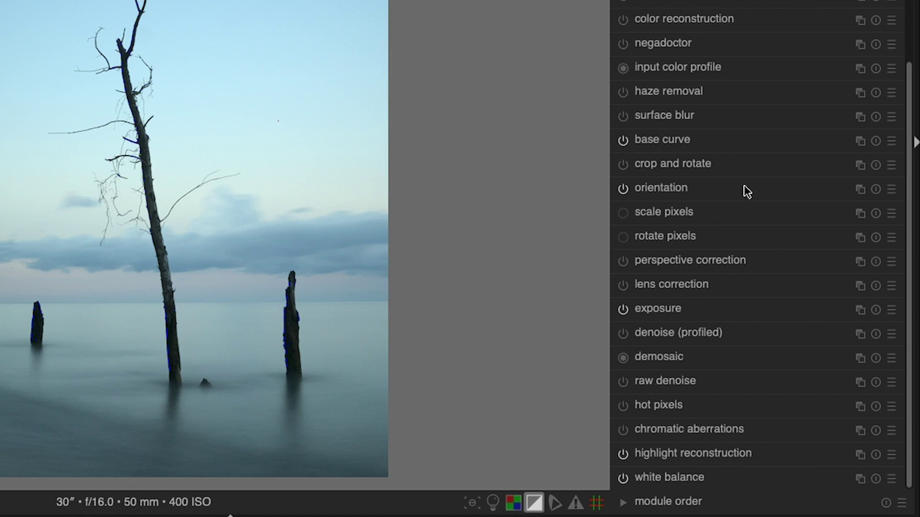
Set white balance temperature to 12448 K and tint to 0.924
{"action": "left_click", "coordinate": [730, 478]}
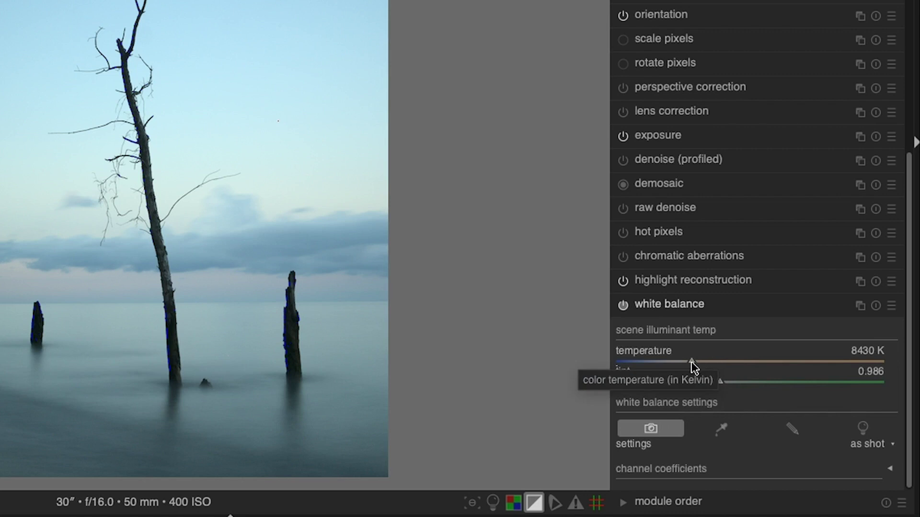
{"action": "left_click_drag", "start_coordinate": [691, 361], "coordinate": [738, 363]}
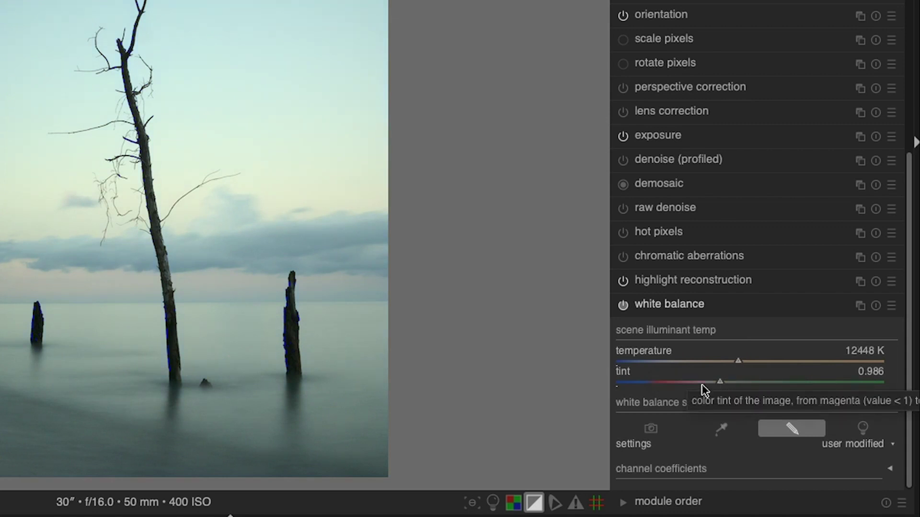
{"action": "left_click_drag", "start_coordinate": [718, 382], "coordinate": [712, 381]}
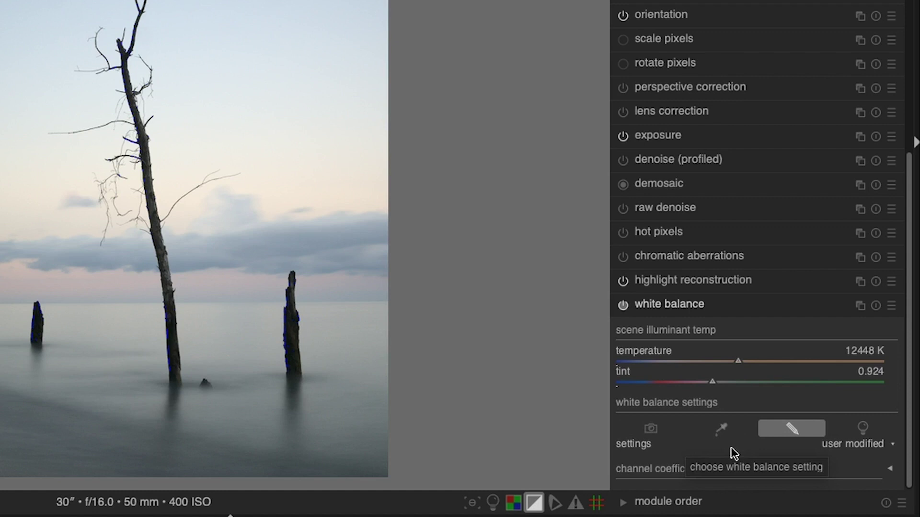
Use 'from image area' white balance, giving 15347 K and tint 0.912, and collapse the module
{"action": "left_click", "coordinate": [723, 430]}
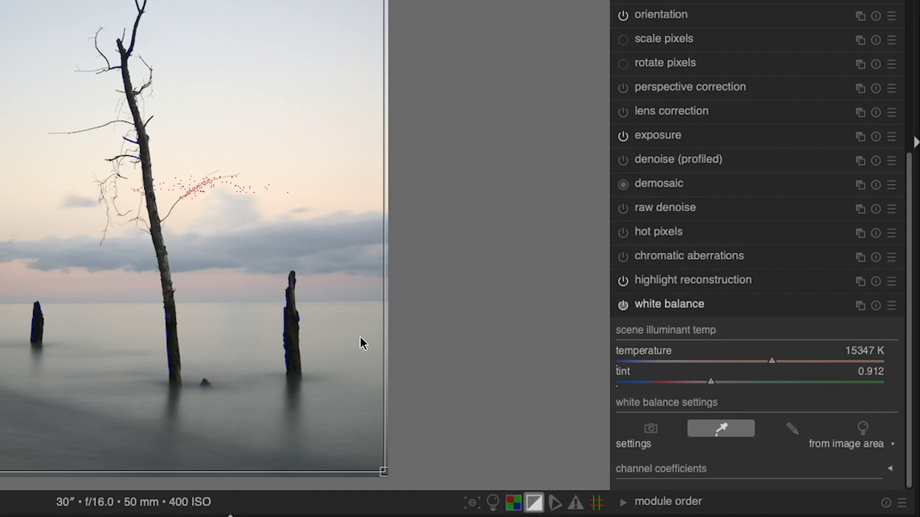
{"action": "left_click", "coordinate": [739, 308]}
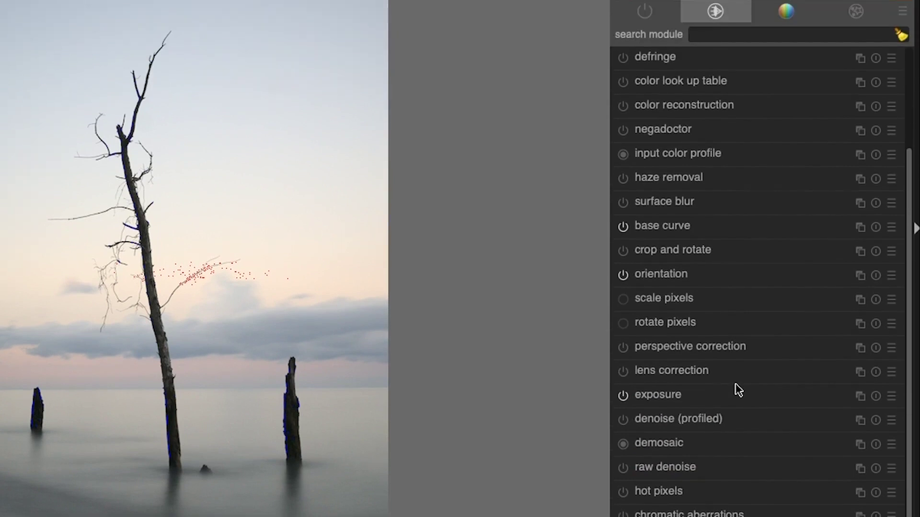
In the color group's tone curve, add a point lifting input 73.7 to output 78.0
{"action": "left_click", "coordinate": [786, 12]}
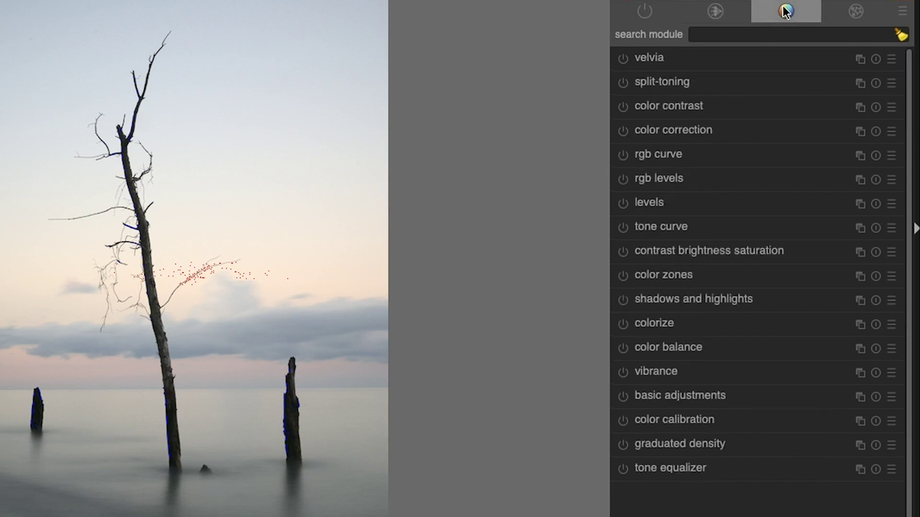
{"action": "left_click", "coordinate": [694, 228]}
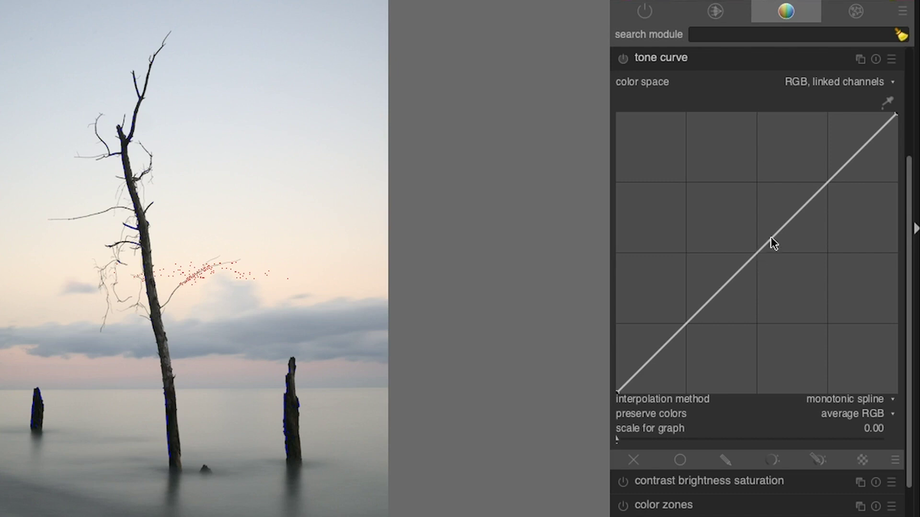
{"action": "left_click", "coordinate": [825, 184]}
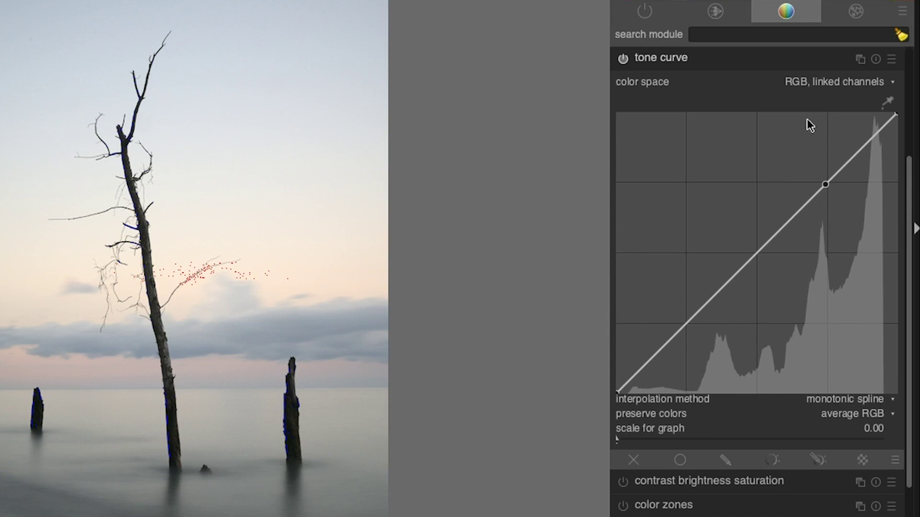
{"action": "left_click_drag", "start_coordinate": [824, 181], "coordinate": [822, 171]}
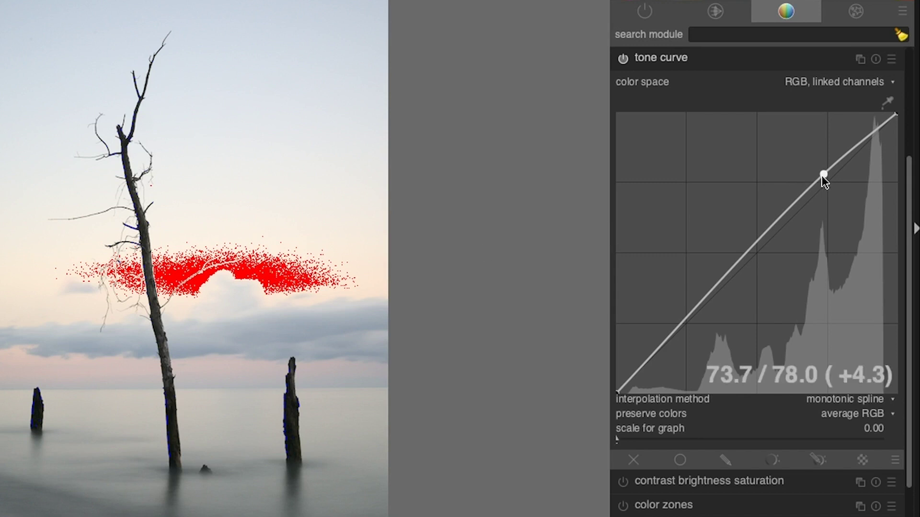
Shape the tone curve into an S with a darker lower point and raised upper point
{"action": "left_click_drag", "start_coordinate": [822, 175], "coordinate": [825, 183]}
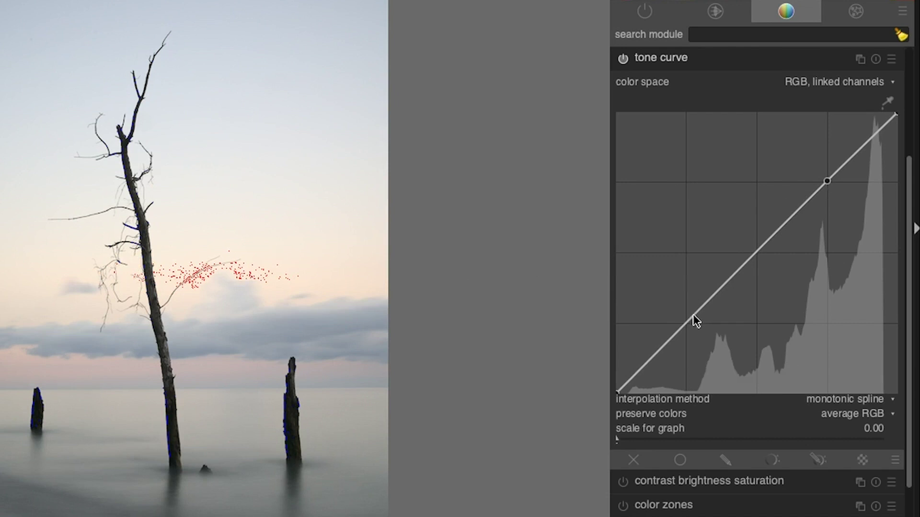
{"action": "left_click_drag", "start_coordinate": [689, 321], "coordinate": [691, 328]}
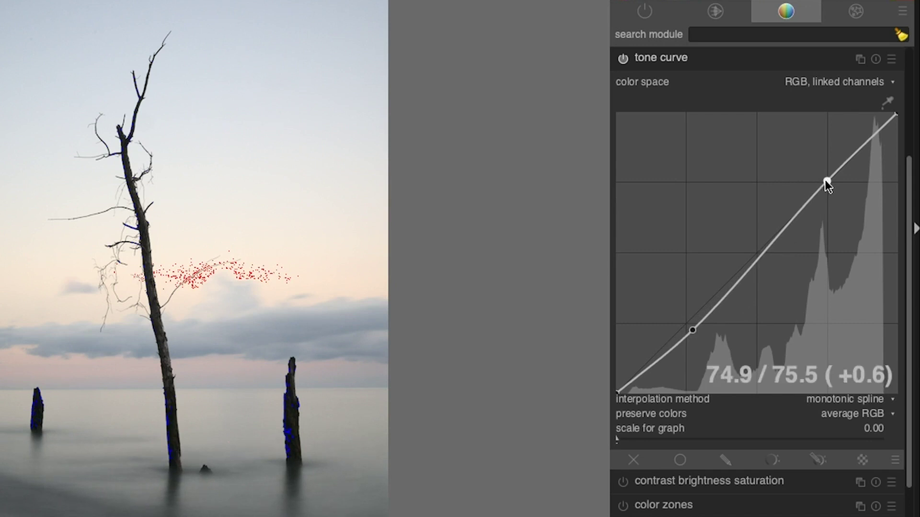
{"action": "left_click_drag", "start_coordinate": [825, 179], "coordinate": [818, 172]}
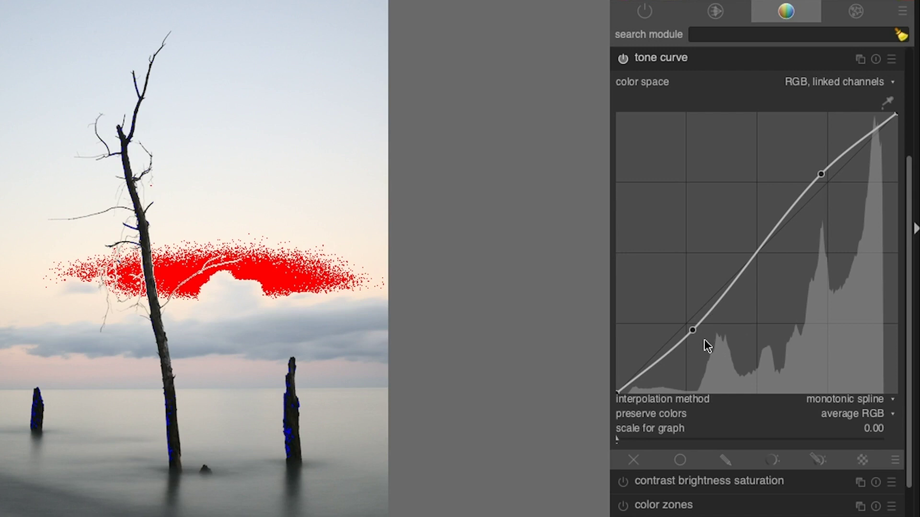
Toggle the tone curve off and on to compare before and after, leaving it enabled
{"action": "left_click", "coordinate": [626, 64]}
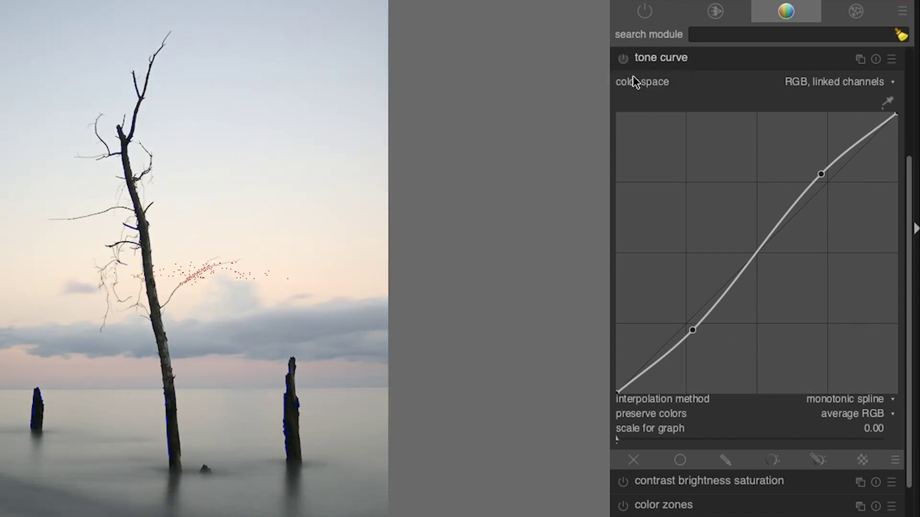
{"action": "left_click", "coordinate": [623, 59]}
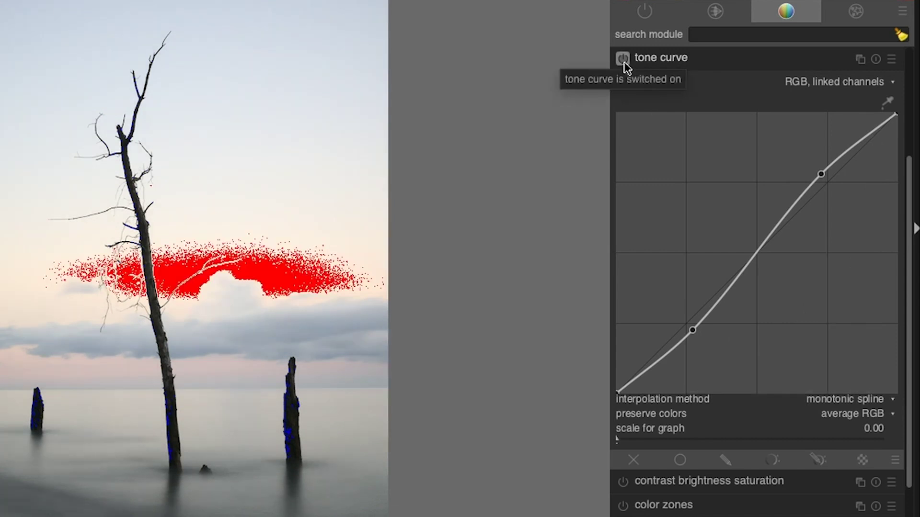
{"action": "left_click", "coordinate": [623, 60]}
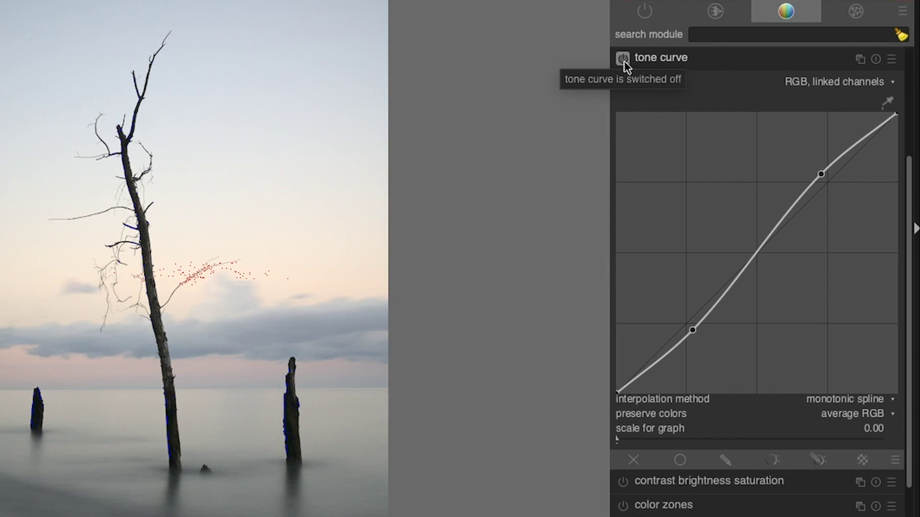
{"action": "left_click", "coordinate": [623, 60]}
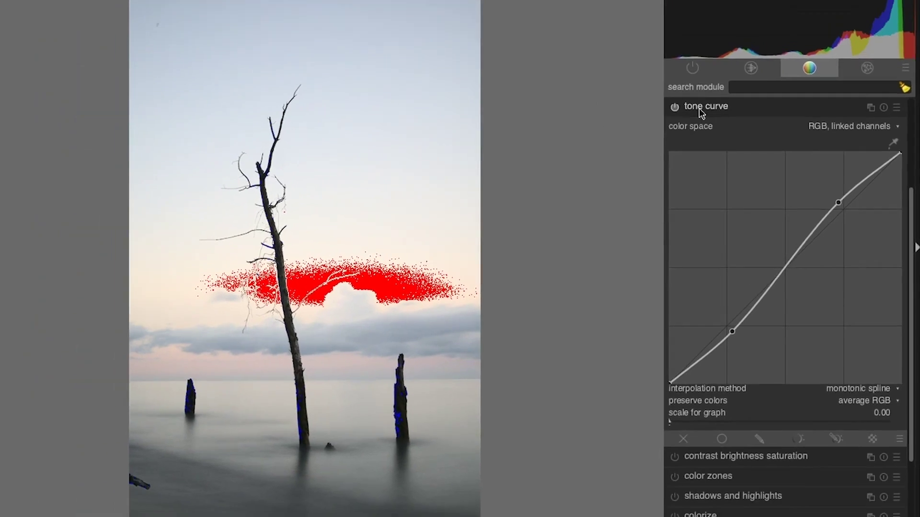
Collapse the tone curve, zoom to about 82%, and pan the view onto the water
{"action": "left_click", "coordinate": [708, 63]}
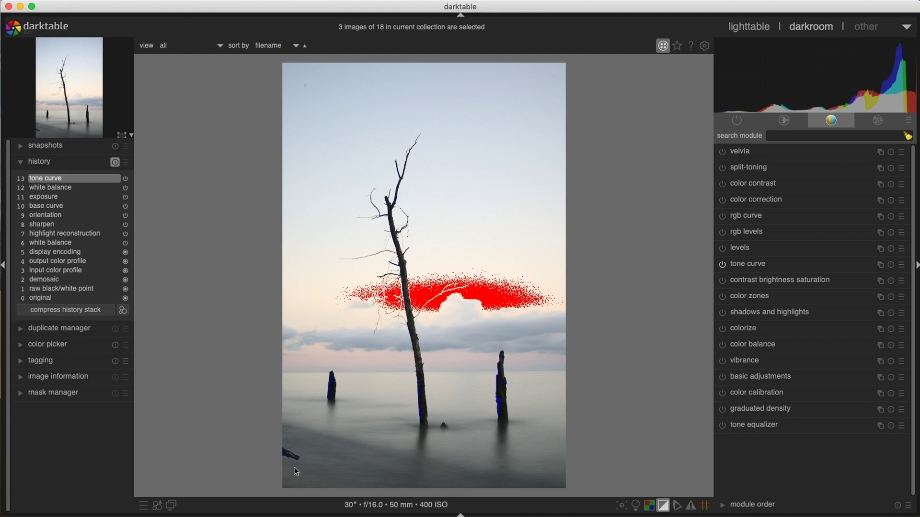
{"action": "scroll", "coordinate": [287, 464], "scroll_direction": "up", "scroll_amount": 1}
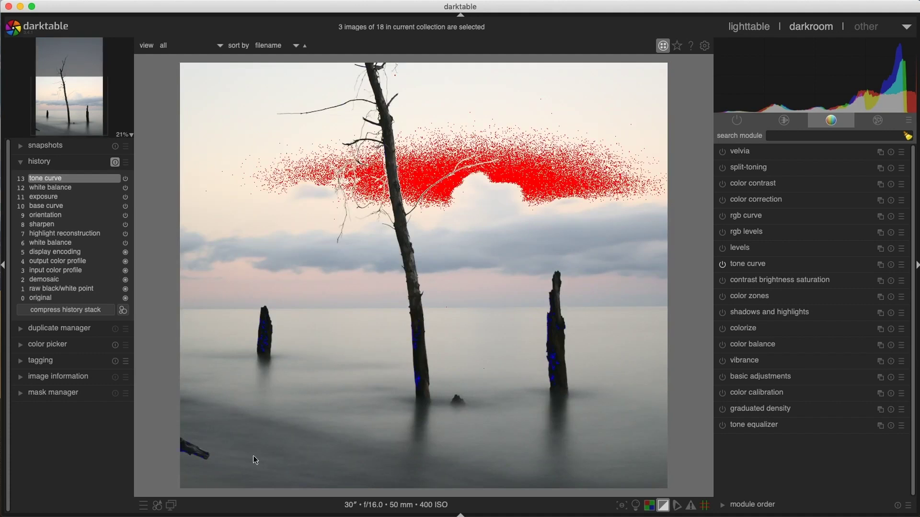
{"action": "scroll", "coordinate": [243, 455], "scroll_direction": "up", "scroll_amount": 1}
{"action": "scroll", "coordinate": [163, 463], "scroll_direction": "up", "scroll_amount": 5}
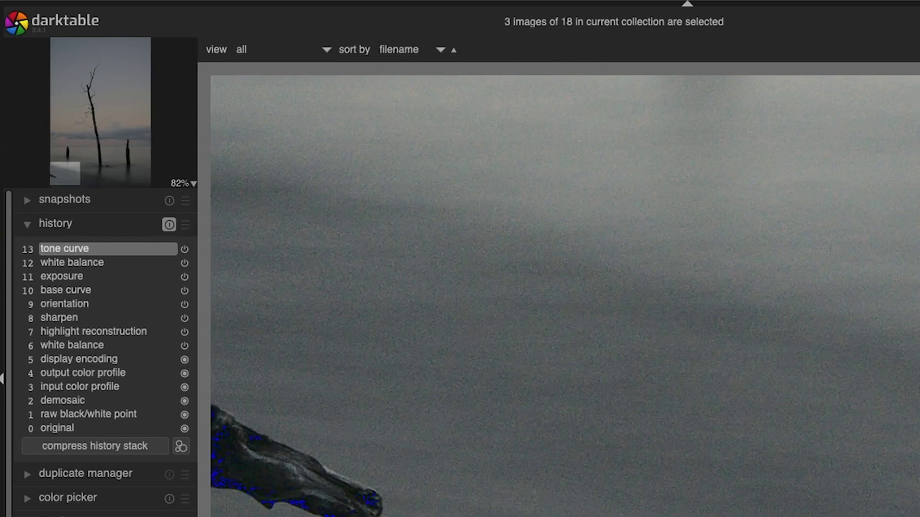
{"action": "left_click_drag", "start_coordinate": [80, 186], "coordinate": [55, 173]}
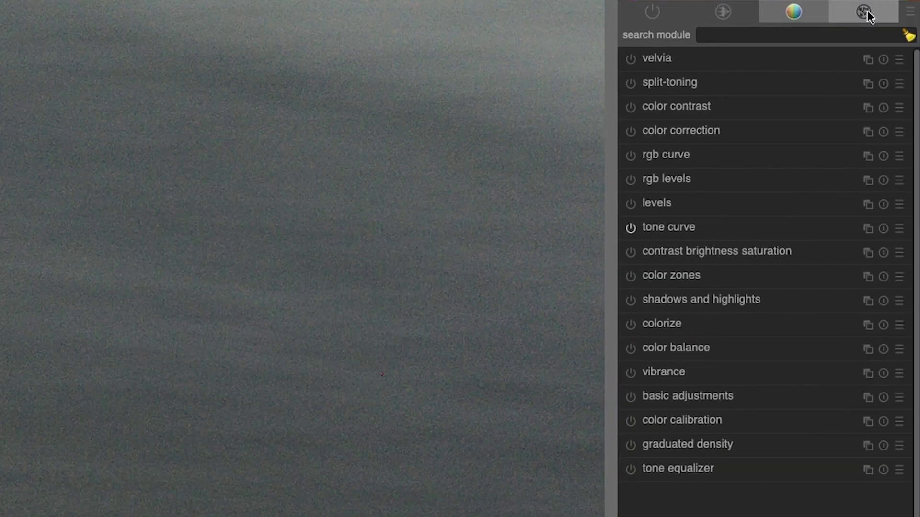
{"action": "left_click", "coordinate": [867, 16]}
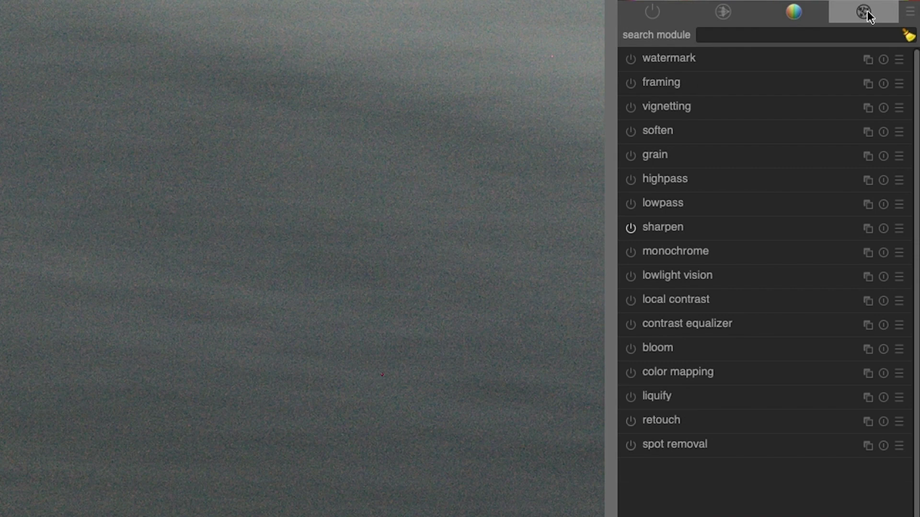
In retouch, size a circle clone shape and place it over the driftwood tip
{"action": "left_click", "coordinate": [699, 427]}
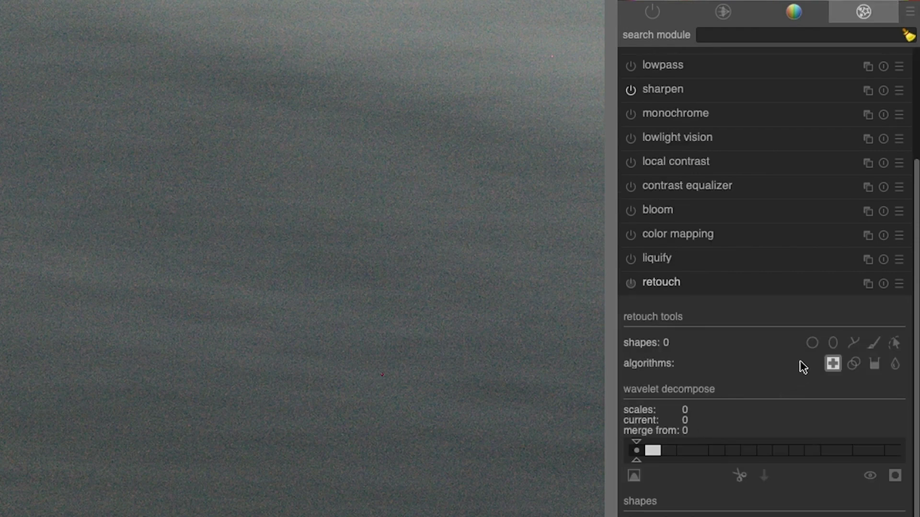
{"action": "left_click", "coordinate": [811, 344]}
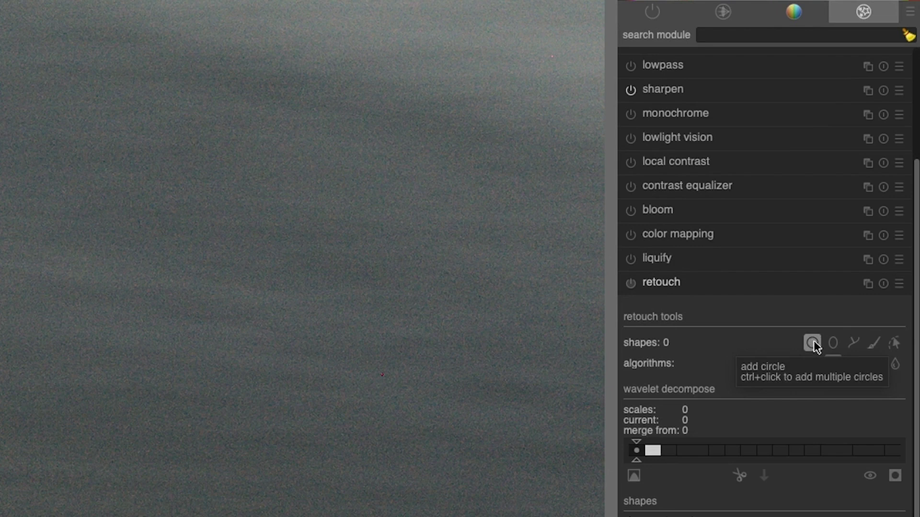
{"action": "left_click", "coordinate": [832, 343]}
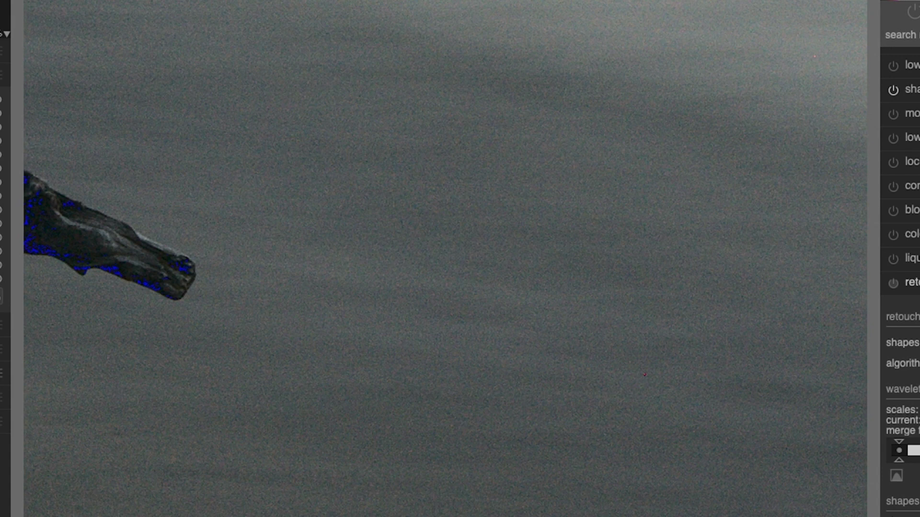
{"action": "left_click", "coordinate": [918, 343]}
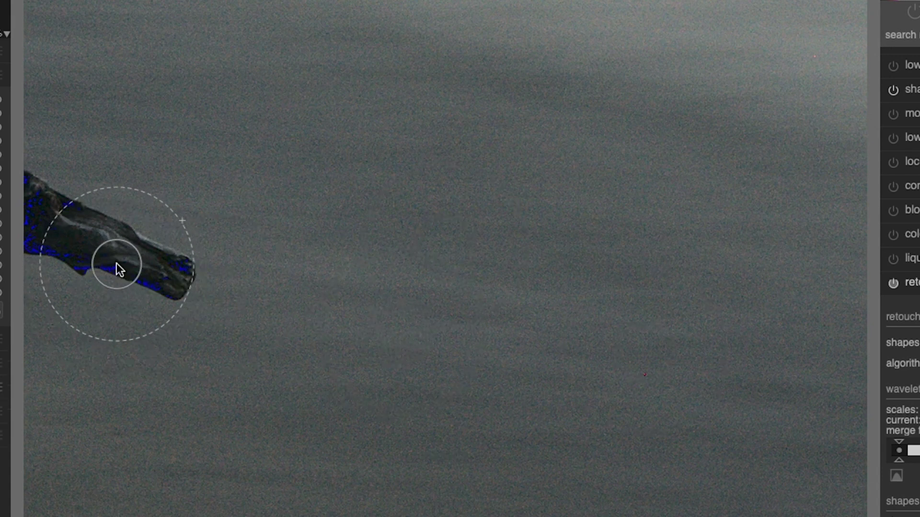
{"action": "scroll", "coordinate": [117, 263], "scroll_direction": "up", "scroll_amount": 3}
{"action": "scroll", "coordinate": [116, 263], "scroll_direction": "up", "scroll_amount": 6}
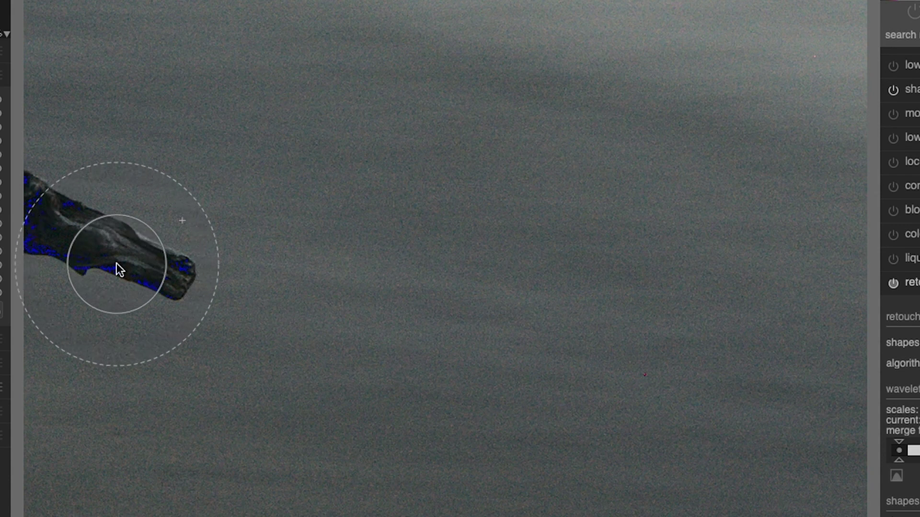
{"action": "scroll", "coordinate": [116, 263], "scroll_direction": "up", "scroll_amount": 8}
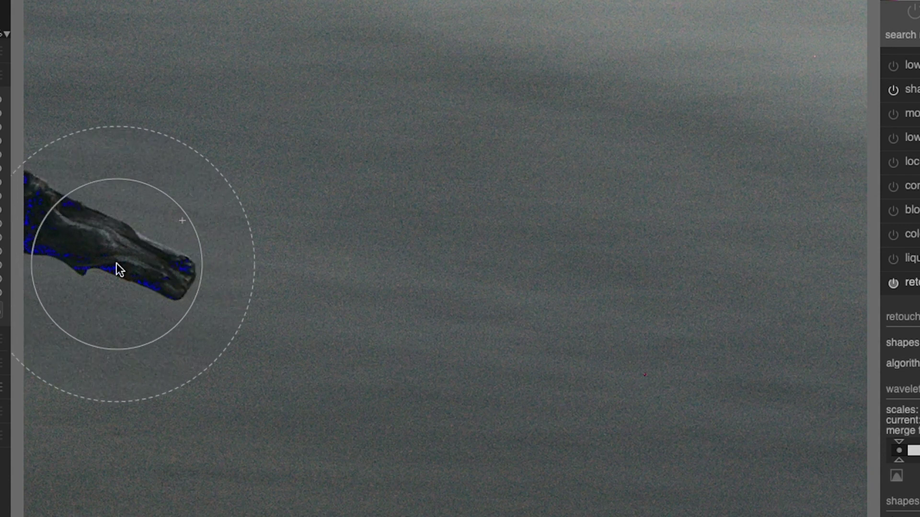
{"action": "scroll", "coordinate": [114, 249], "scroll_direction": "down", "scroll_amount": 4}
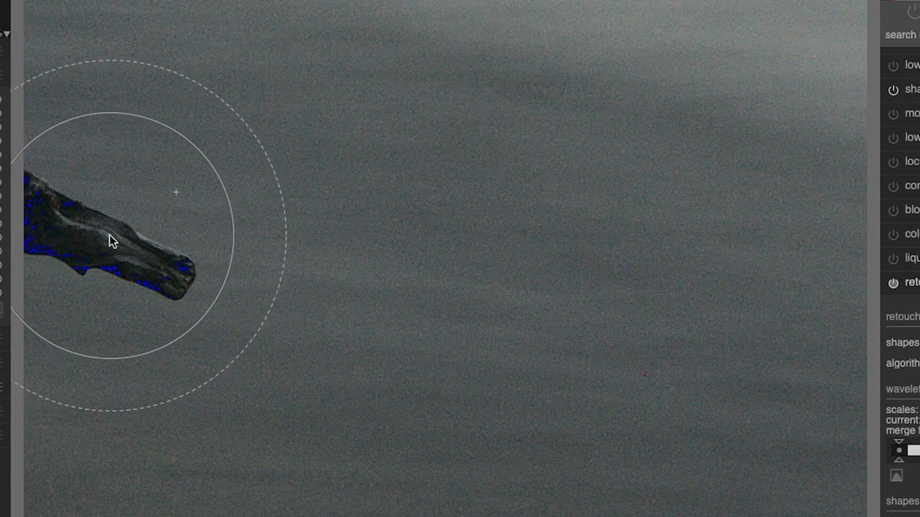
{"action": "scroll", "coordinate": [109, 235], "scroll_direction": "up", "scroll_amount": 2}
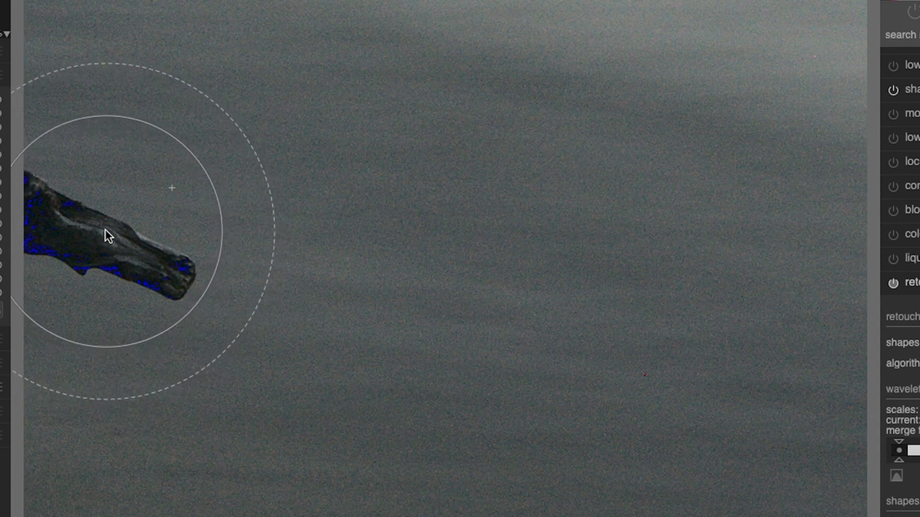
{"action": "left_click", "coordinate": [108, 236]}
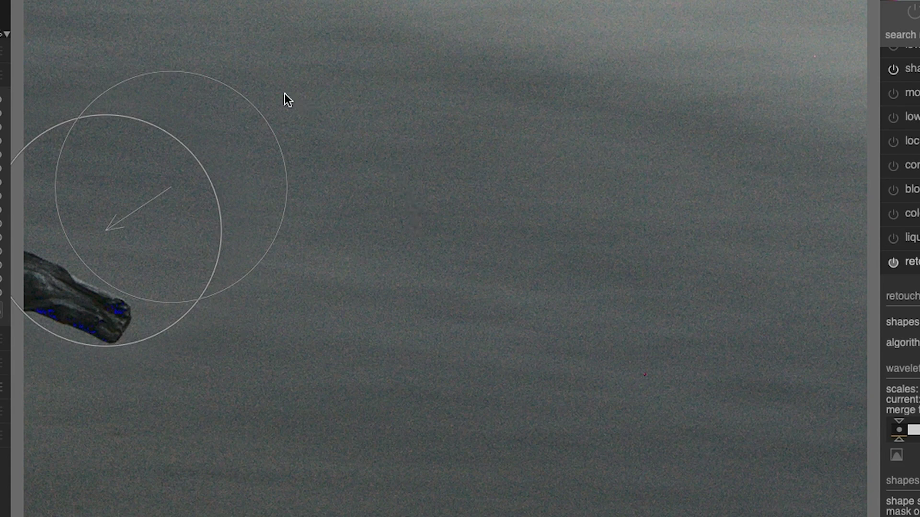
Drag the retouch source circle onto clean water and hide the shape outlines
{"action": "mouse_move", "coordinate": [260, 130]}
{"action": "left_mouse_down"}
{"action": "mouse_move", "coordinate": [391, 173]}
{"action": "mouse_move", "coordinate": [513, 271]}
{"action": "left_mouse_up"}
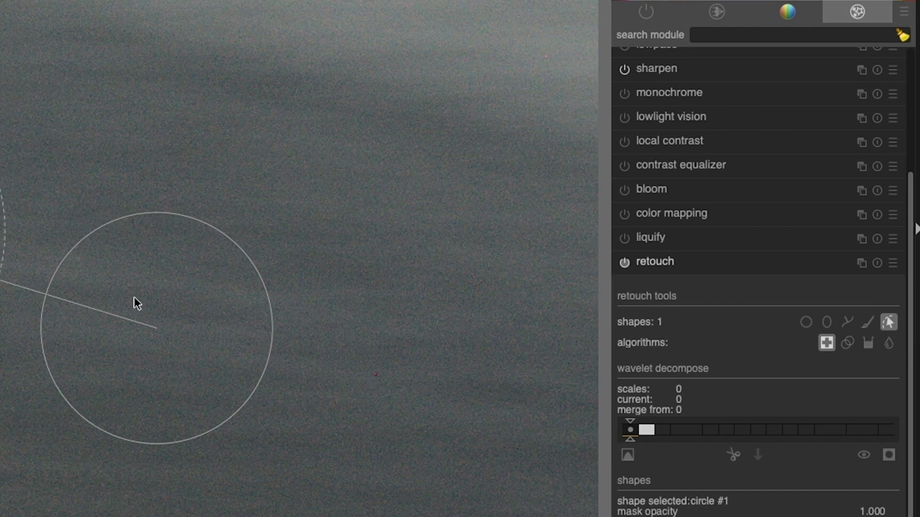
{"action": "left_click", "coordinate": [887, 325]}
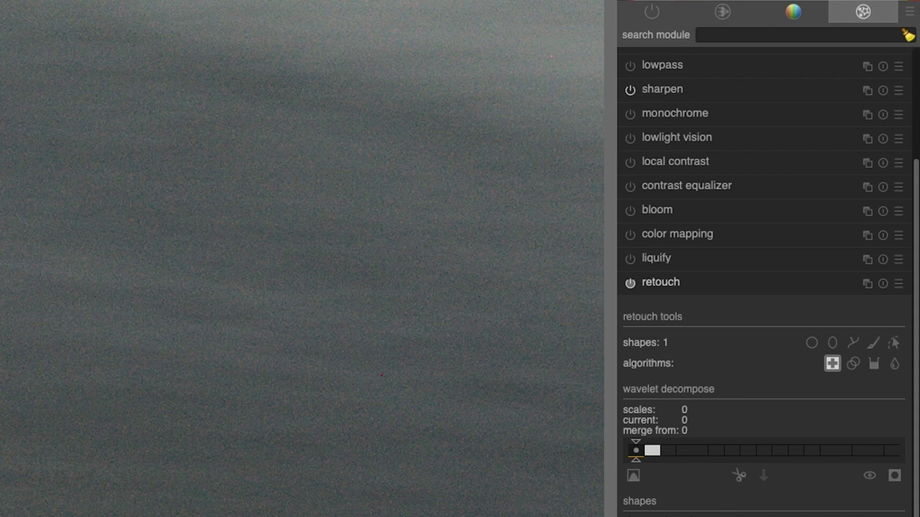
Show the driftwood clone circle and widen its feather so the patch blends into the water
{"action": "left_click", "coordinate": [893, 345]}
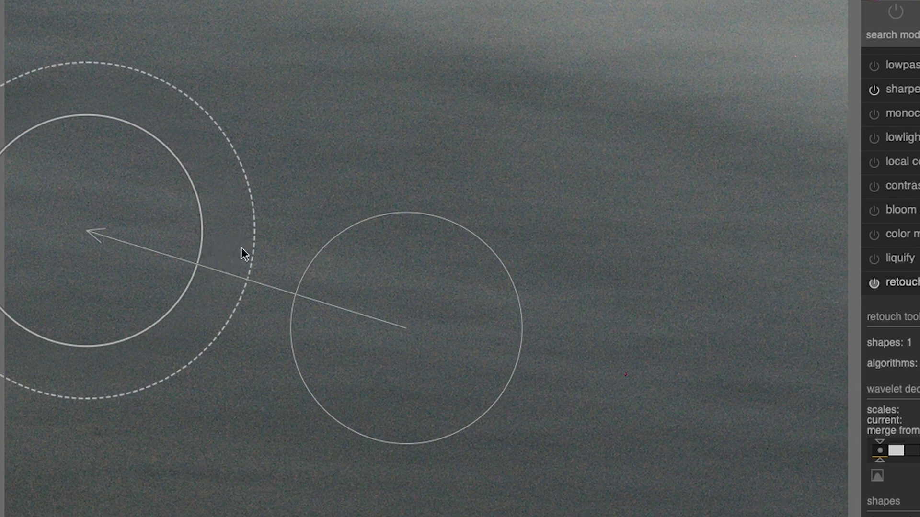
{"action": "scroll", "coordinate": [240, 251], "scroll_direction": "up", "scroll_amount": 2}
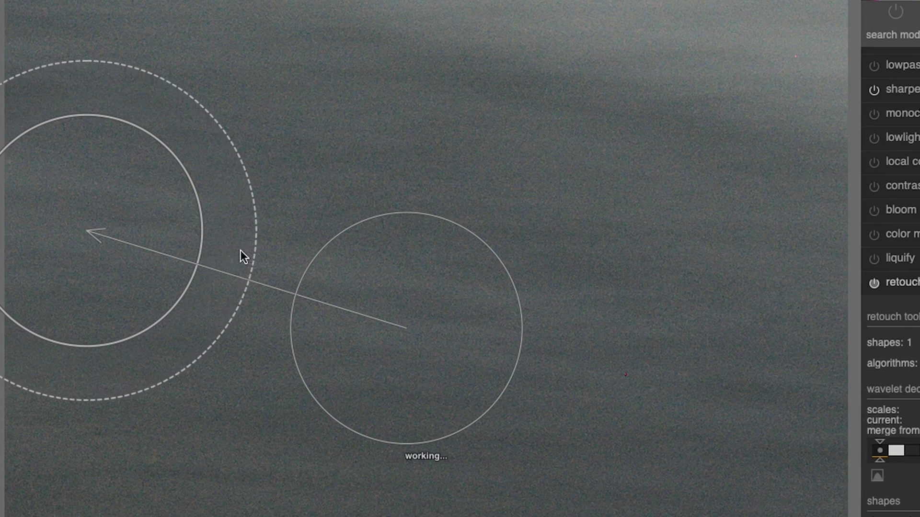
{"action": "scroll", "coordinate": [240, 250], "scroll_direction": "up", "scroll_amount": 3}
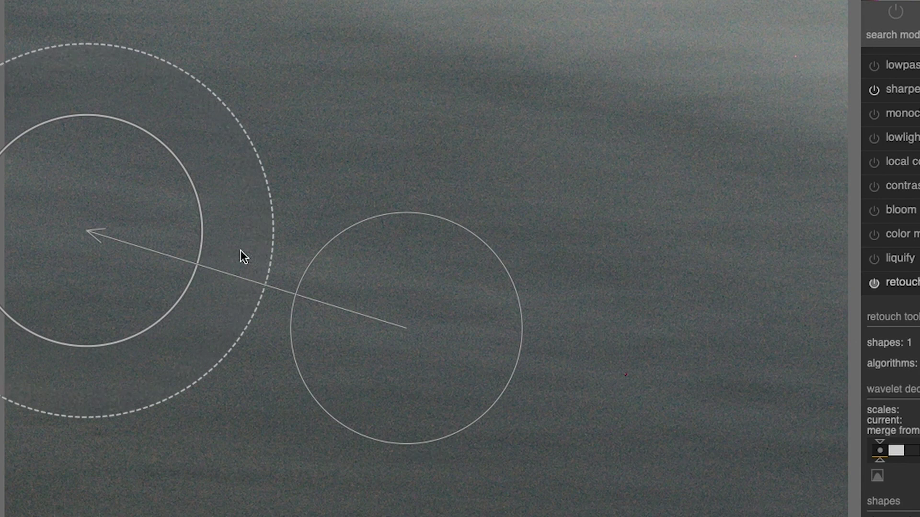
{"action": "scroll", "coordinate": [240, 250], "scroll_direction": "up", "scroll_amount": 2}
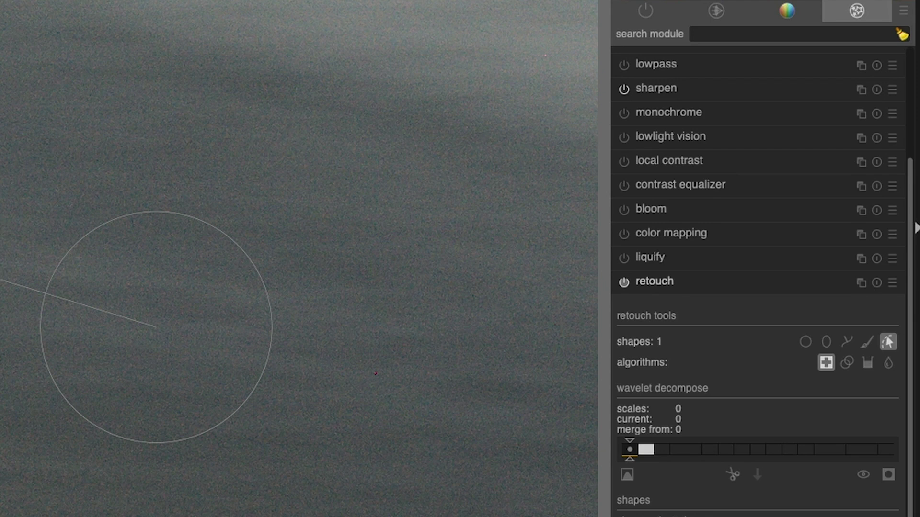
{"action": "scroll", "coordinate": [692, 119], "scroll_direction": "up", "scroll_amount": 5}
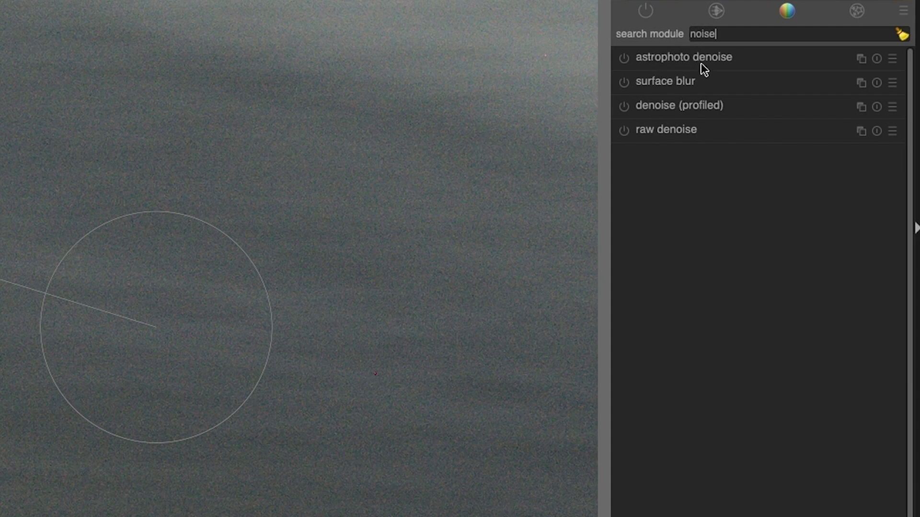
Read the descriptions of the 'noise' search results and open the raw denoise module
{"action": "mouse_move", "coordinate": [700, 63]}
{"action": "mouse_move", "coordinate": [665, 87]}
{"action": "mouse_move", "coordinate": [723, 110]}
{"action": "left_click", "coordinate": [721, 135]}
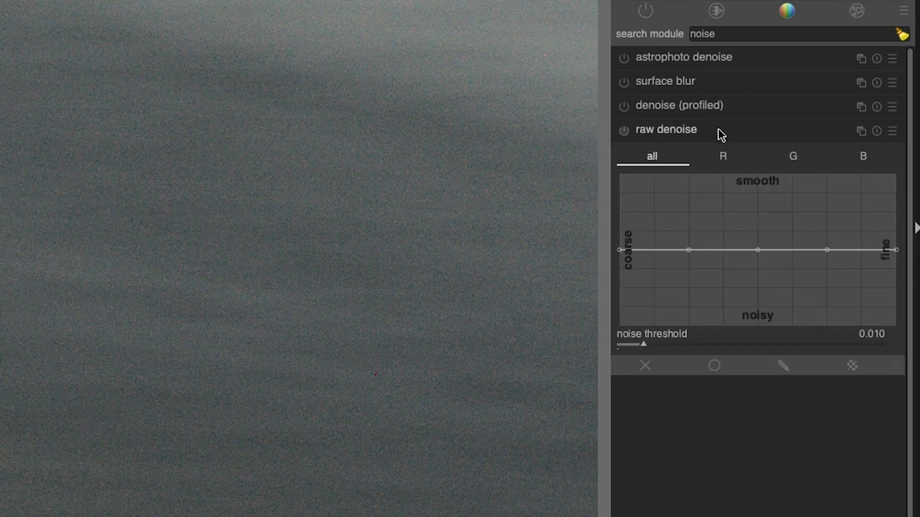
Enable raw denoise at its 0.010 noise threshold
{"action": "left_click", "coordinate": [622, 133]}
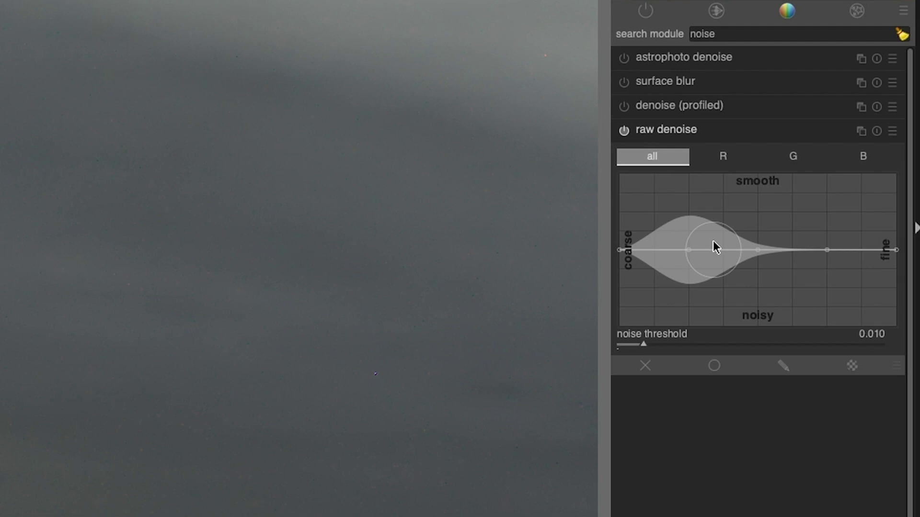
Reshape the raw denoise curve at mid and coarse scales, then compare with denoise off and on
{"action": "mouse_move", "coordinate": [715, 246]}
{"action": "left_mouse_down"}
{"action": "mouse_move", "coordinate": [772, 298]}
{"action": "mouse_move", "coordinate": [761, 260]}
{"action": "left_mouse_up"}
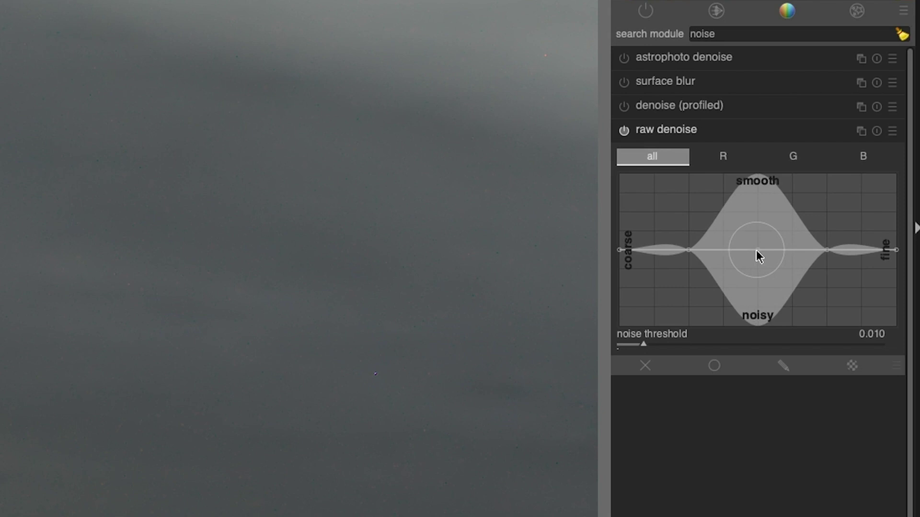
{"action": "left_click_drag", "start_coordinate": [758, 252], "coordinate": [762, 275]}
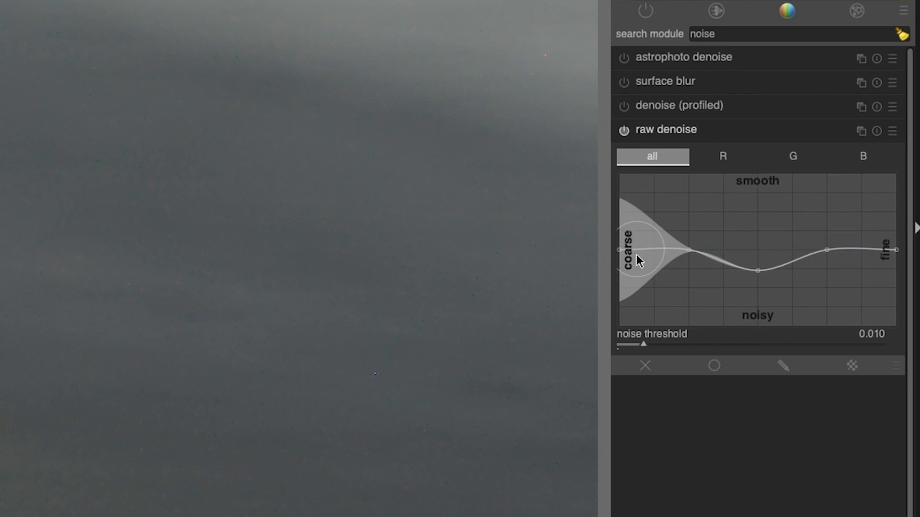
{"action": "left_click_drag", "start_coordinate": [618, 248], "coordinate": [620, 260]}
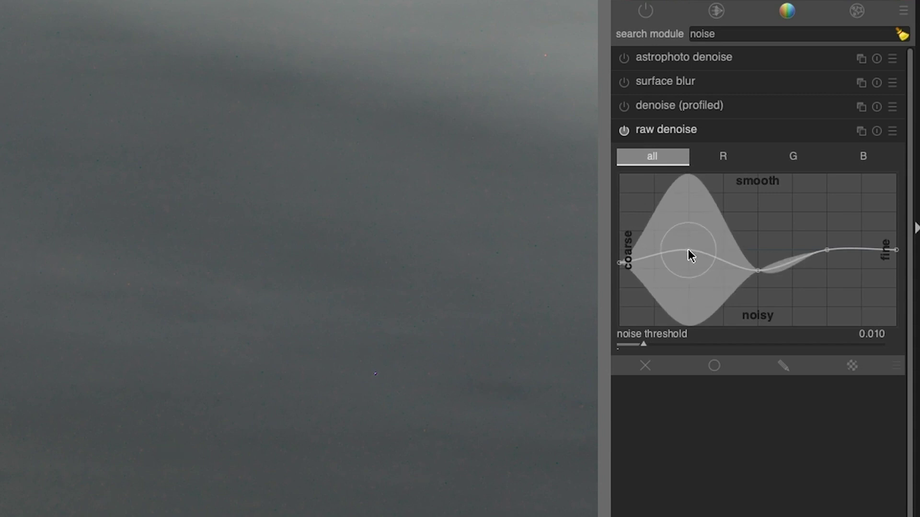
{"action": "left_click_drag", "start_coordinate": [688, 249], "coordinate": [688, 256]}
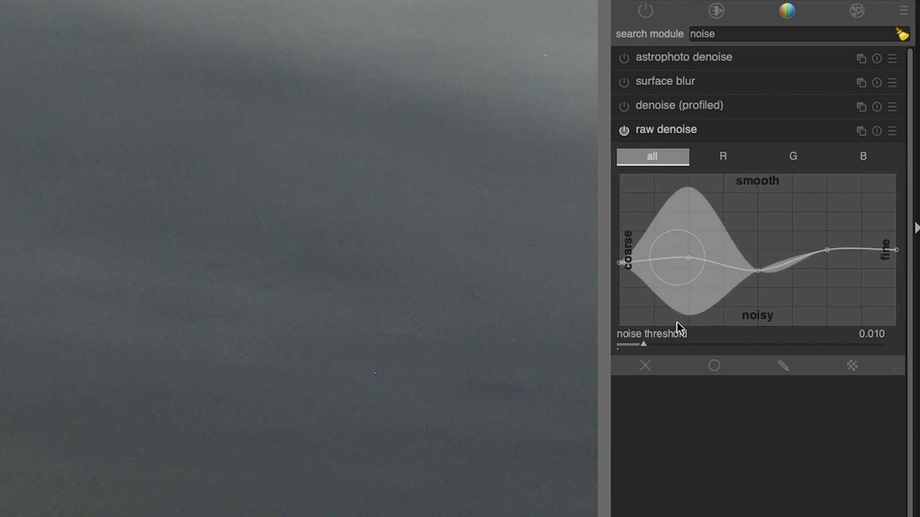
{"action": "left_click", "coordinate": [625, 130]}
{"action": "left_click", "coordinate": [625, 130]}
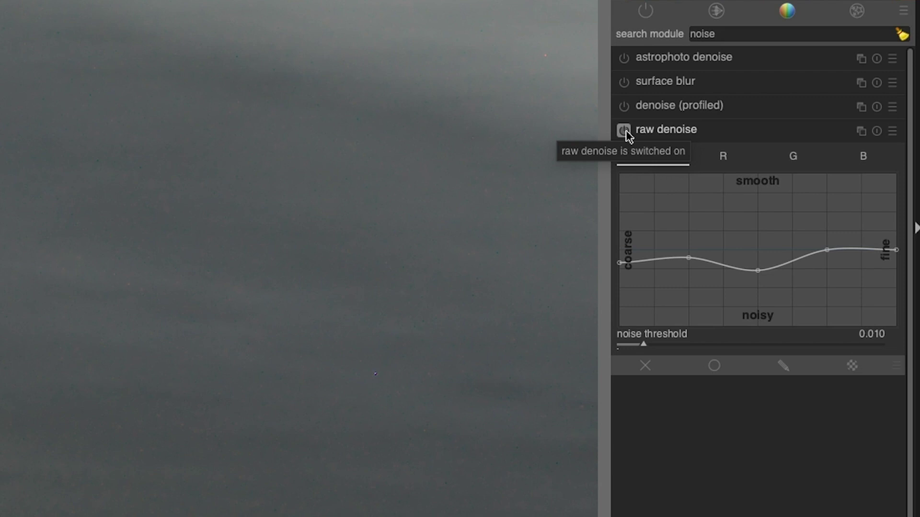
Zoom out to fit the whole tree photo and clear the module search field
{"action": "scroll", "coordinate": [431, 290], "scroll_direction": "down", "scroll_amount": 2}
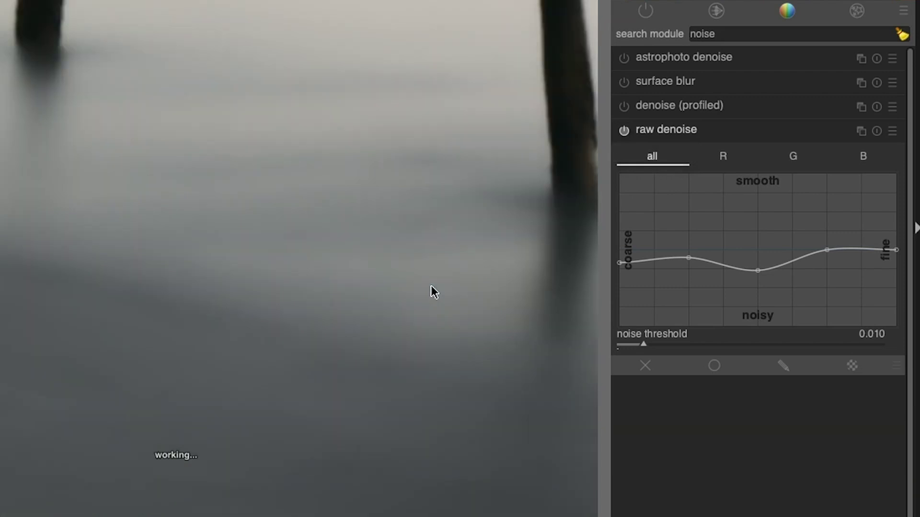
{"action": "scroll", "coordinate": [433, 291], "scroll_direction": "down", "scroll_amount": 4}
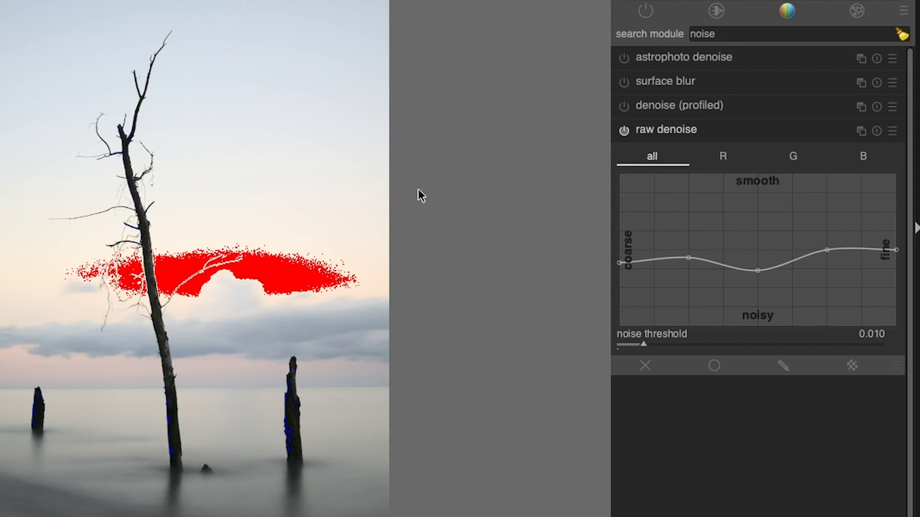
{"action": "left_click", "coordinate": [902, 35]}
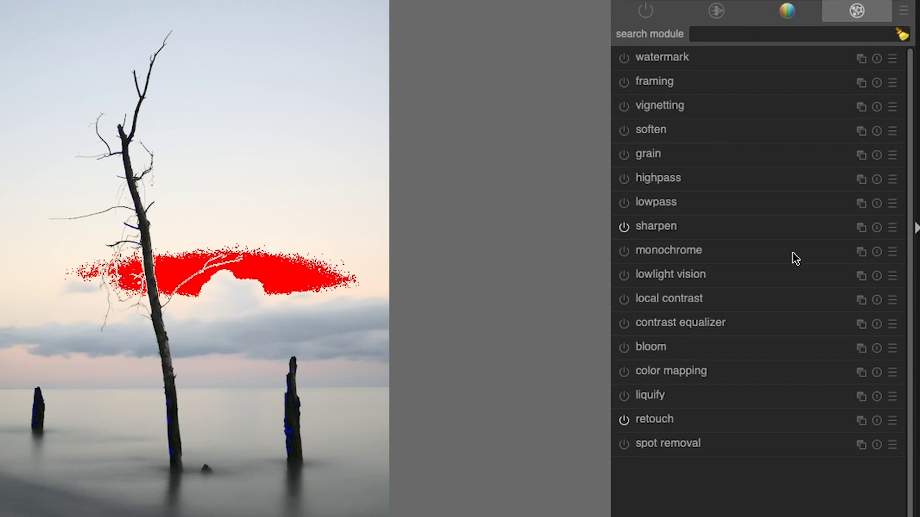
Expand graduated density from the color modules group and nudge its gradient line over the sky
{"action": "left_click", "coordinate": [786, 15]}
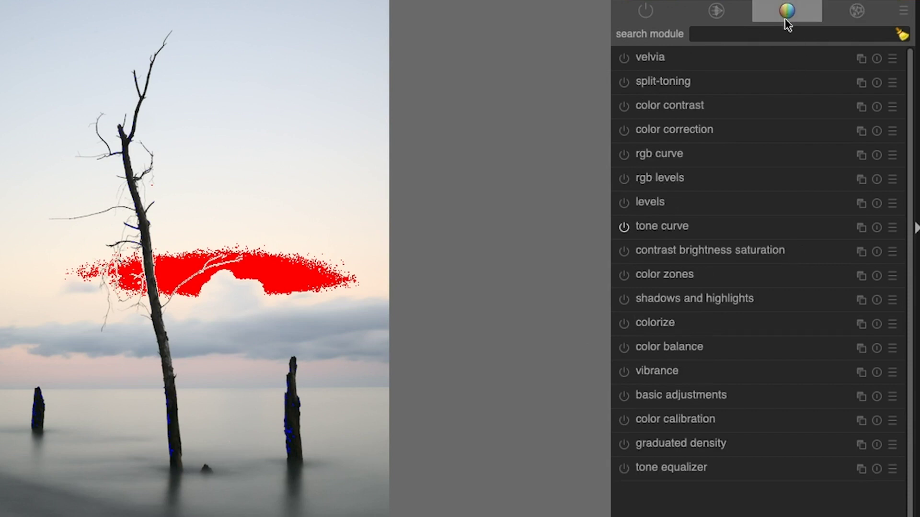
{"action": "mouse_move", "coordinate": [701, 447]}
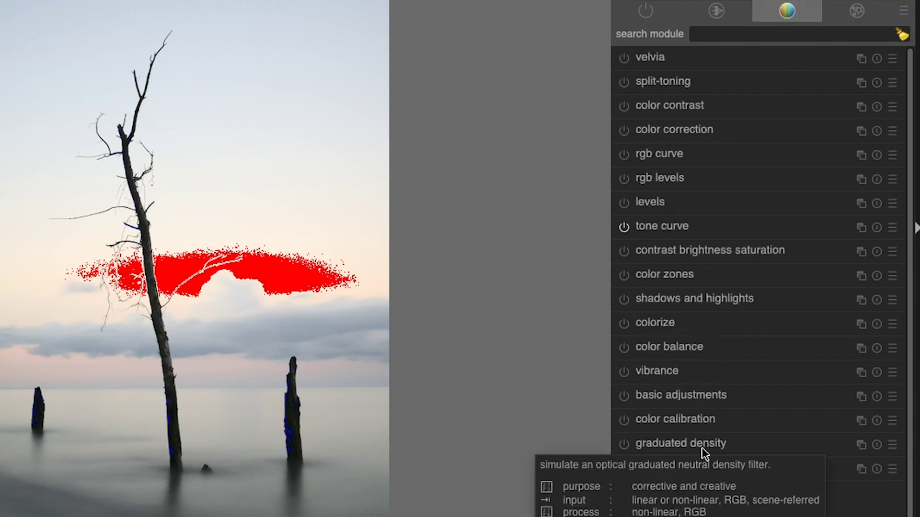
{"action": "left_click", "coordinate": [706, 444]}
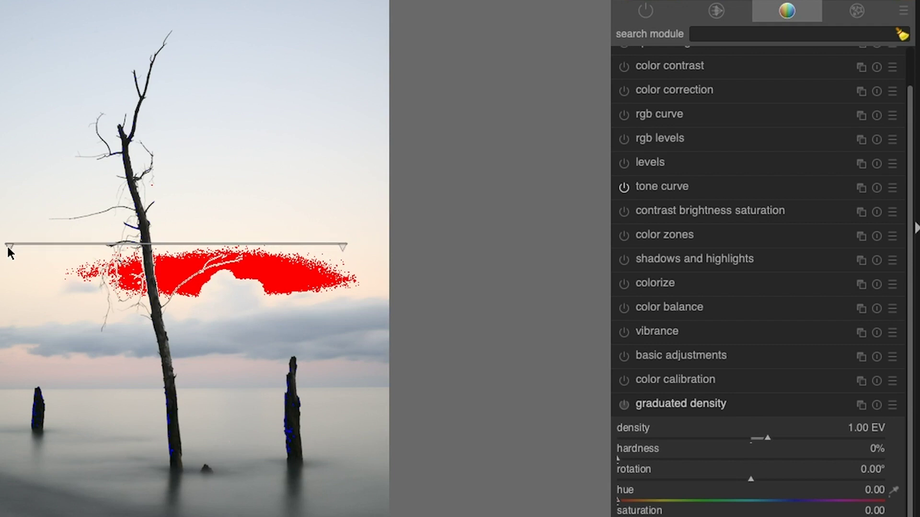
{"action": "mouse_move", "coordinate": [9, 252]}
{"action": "left_mouse_down"}
{"action": "mouse_move", "coordinate": [22, 340]}
{"action": "mouse_move", "coordinate": [63, 390]}
{"action": "mouse_move", "coordinate": [306, 431]}
{"action": "mouse_move", "coordinate": [377, 400]}
{"action": "mouse_move", "coordinate": [397, 345]}
{"action": "mouse_move", "coordinate": [37, 349]}
{"action": "mouse_move", "coordinate": [5, 250]}
{"action": "left_mouse_up"}
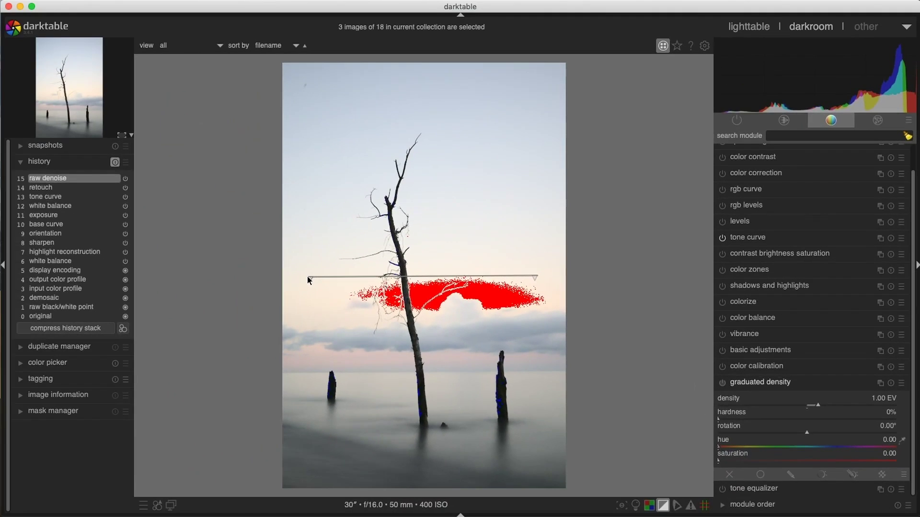
Activate the graduated density and move its gradient line down to the horizon
{"action": "left_click_drag", "start_coordinate": [308, 280], "coordinate": [308, 280]}
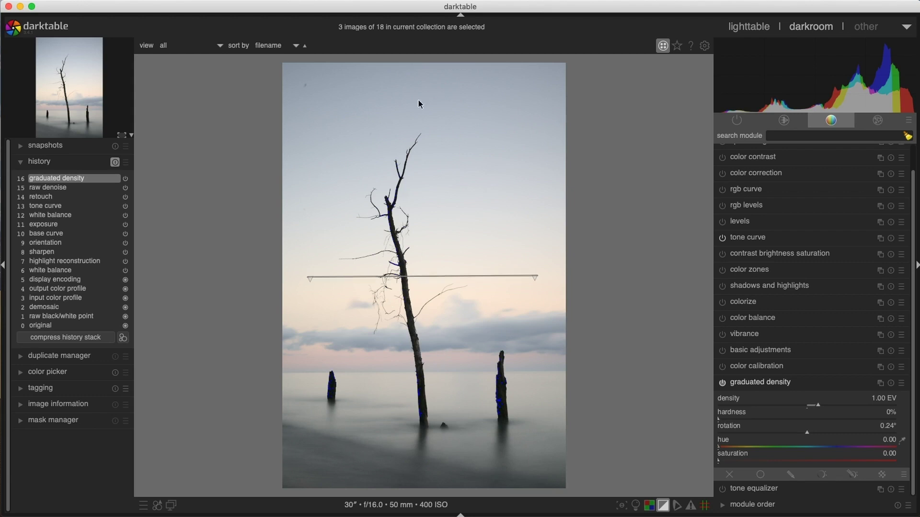
{"action": "left_click_drag", "start_coordinate": [431, 276], "coordinate": [432, 373]}
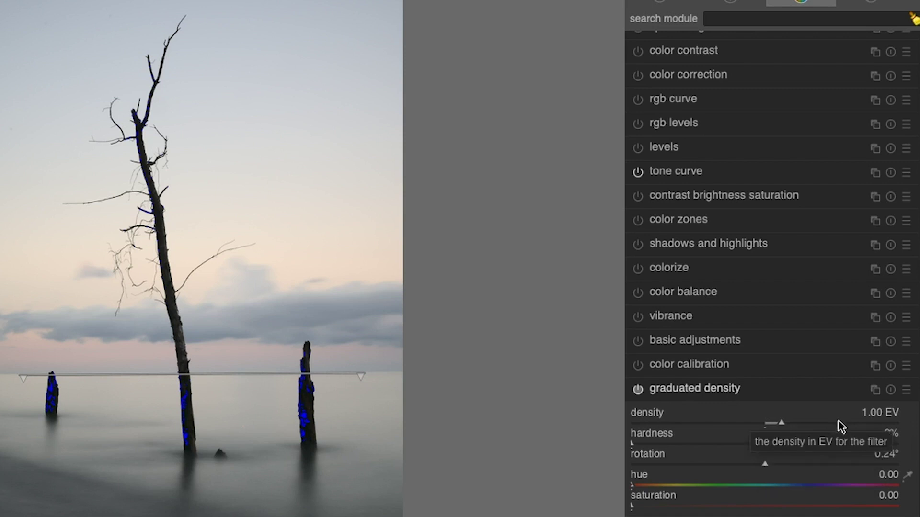
Compare the sky gradient on and off, then raise its density to about 2.03 EV
{"action": "left_click", "coordinate": [638, 390]}
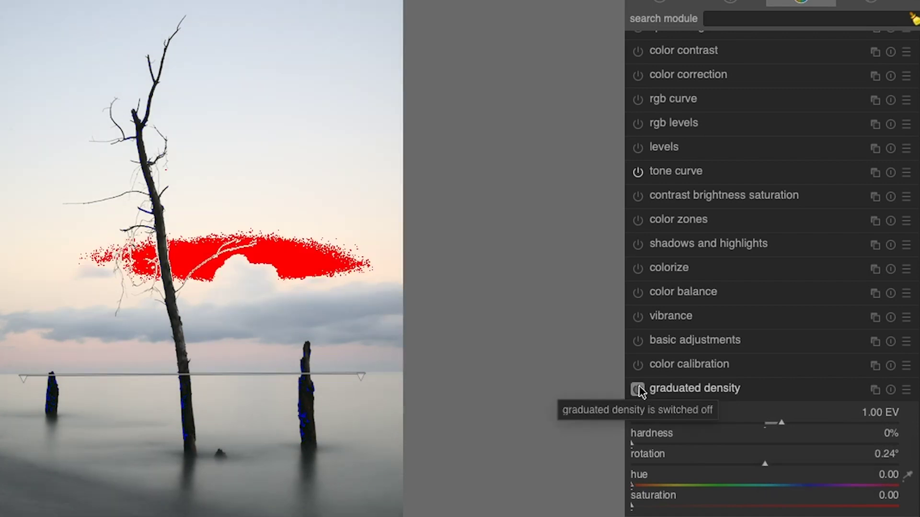
{"action": "left_click", "coordinate": [638, 390]}
{"action": "left_click", "coordinate": [638, 390]}
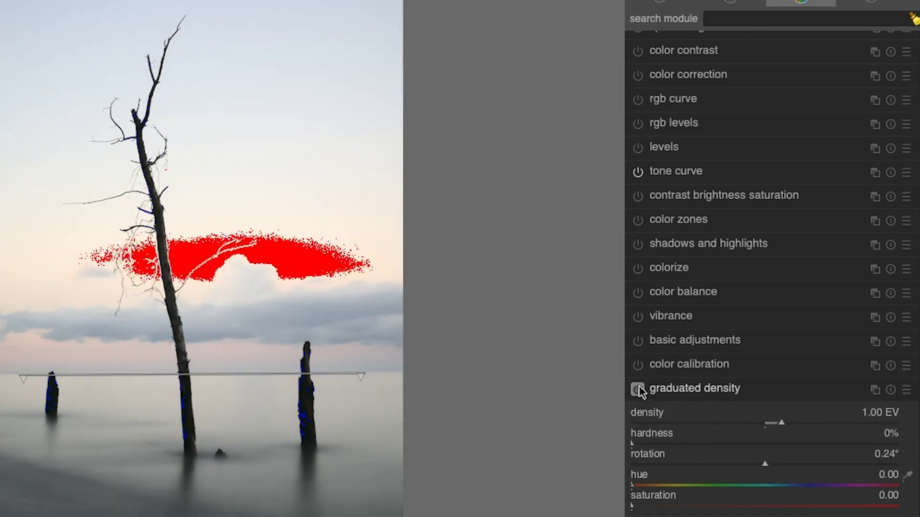
{"action": "left_click", "coordinate": [638, 389]}
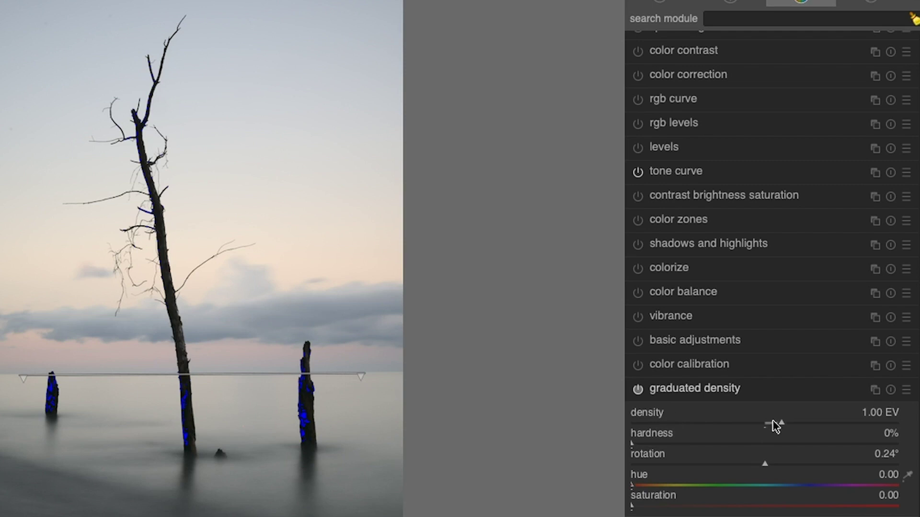
{"action": "left_click_drag", "start_coordinate": [780, 421], "coordinate": [798, 421]}
{"action": "scroll", "coordinate": [799, 425], "scroll_direction": "down", "scroll_amount": 1}
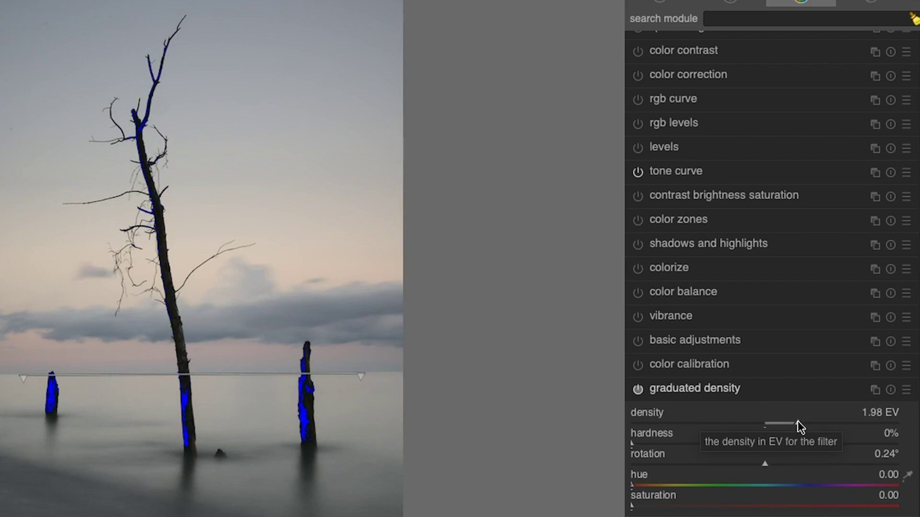
{"action": "scroll", "coordinate": [799, 426], "scroll_direction": "up", "scroll_amount": 1}
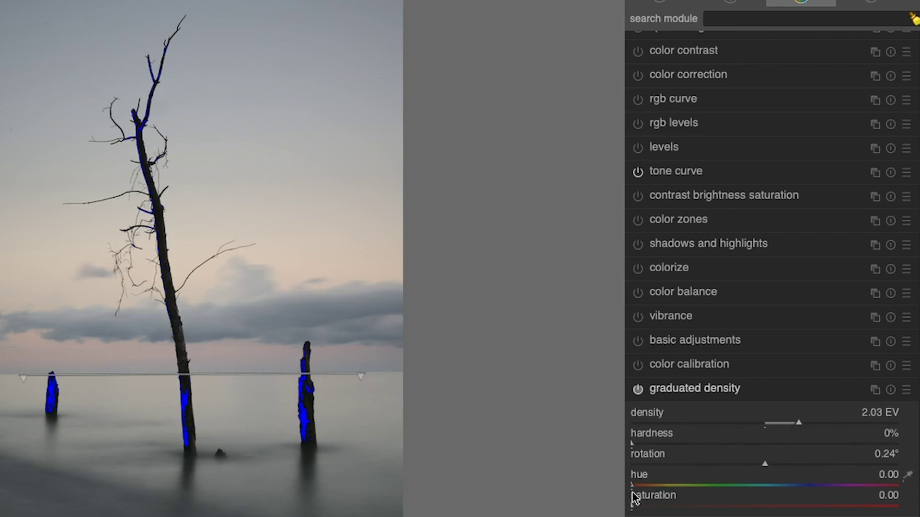
Tint the sky gradient purple with hue 0.67 and saturation 0.40
{"action": "left_click_drag", "start_coordinate": [633, 483], "coordinate": [772, 483]}
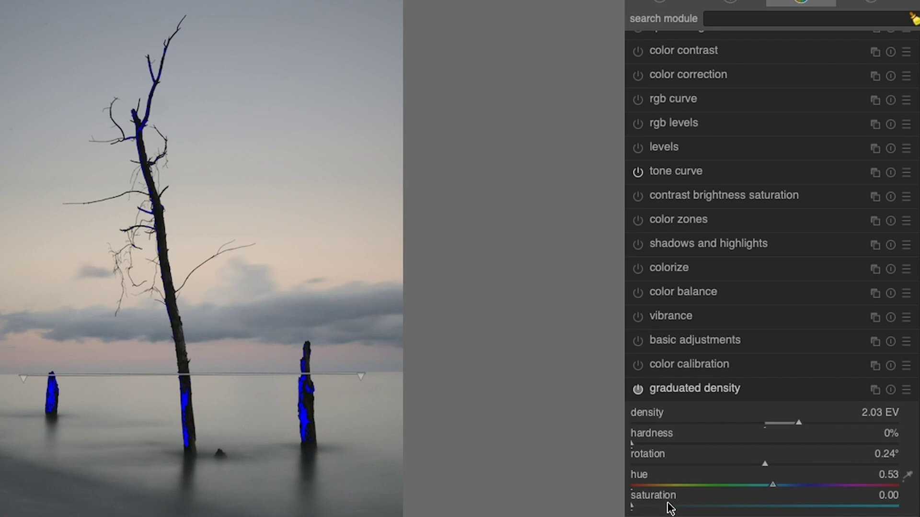
{"action": "left_click_drag", "start_coordinate": [634, 508], "coordinate": [740, 509]}
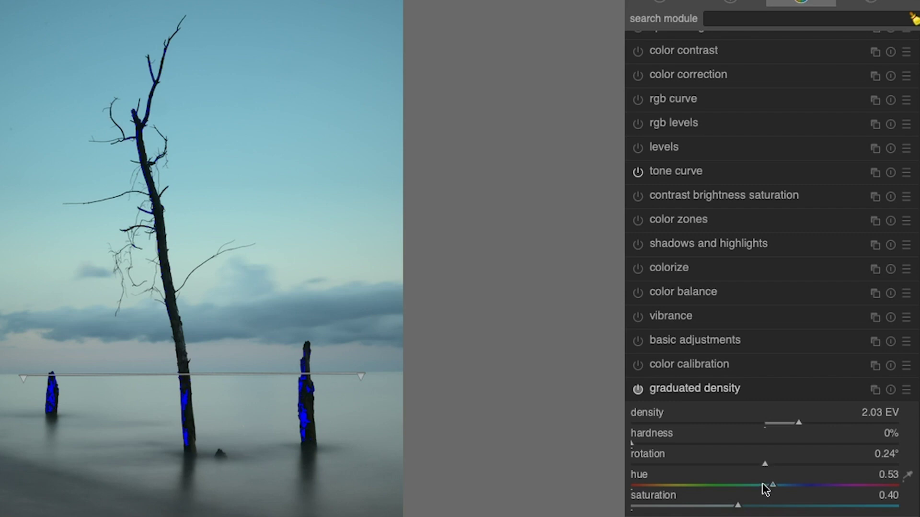
{"action": "left_click_drag", "start_coordinate": [772, 484], "coordinate": [809, 483]}
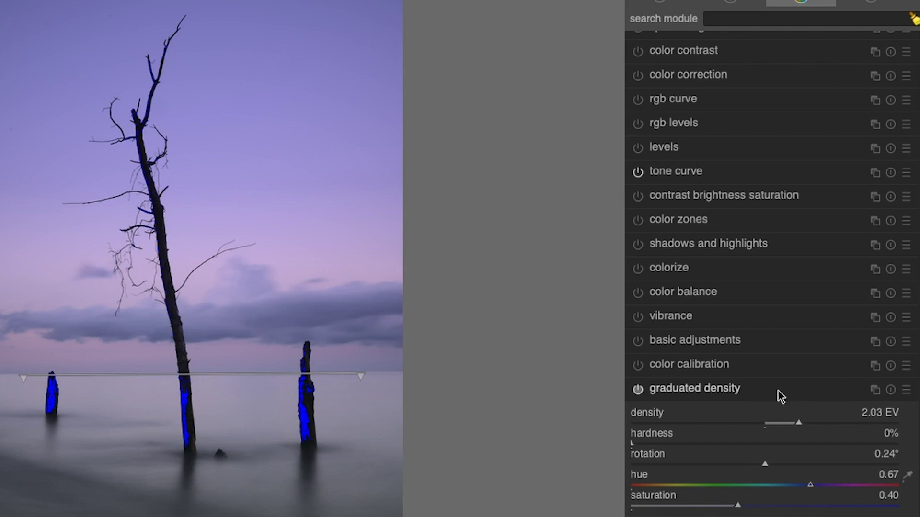
{"action": "left_click", "coordinate": [875, 390]}
Add a new graduated density instance rotated 180° with its line at the waterline, raising tint saturation
{"action": "left_click", "coordinate": [840, 404]}
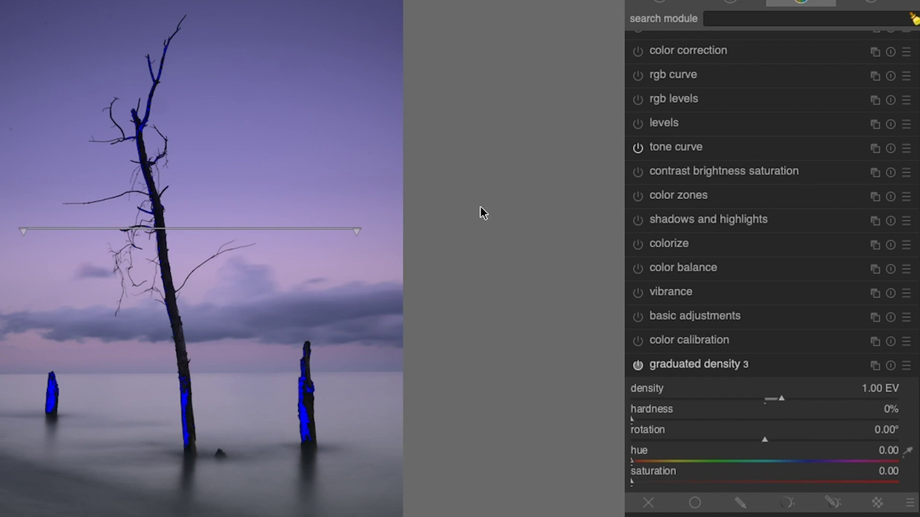
{"action": "left_click_drag", "start_coordinate": [764, 438], "coordinate": [896, 439]}
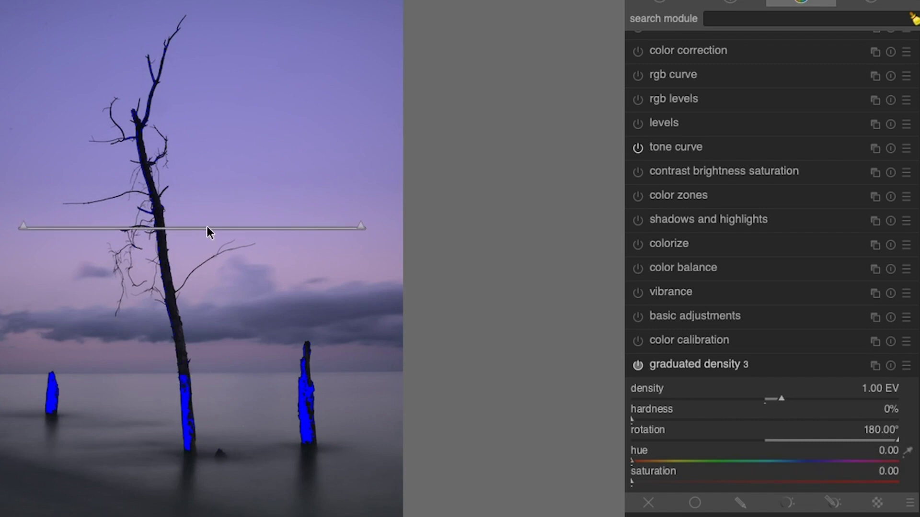
{"action": "left_click_drag", "start_coordinate": [207, 226], "coordinate": [191, 371]}
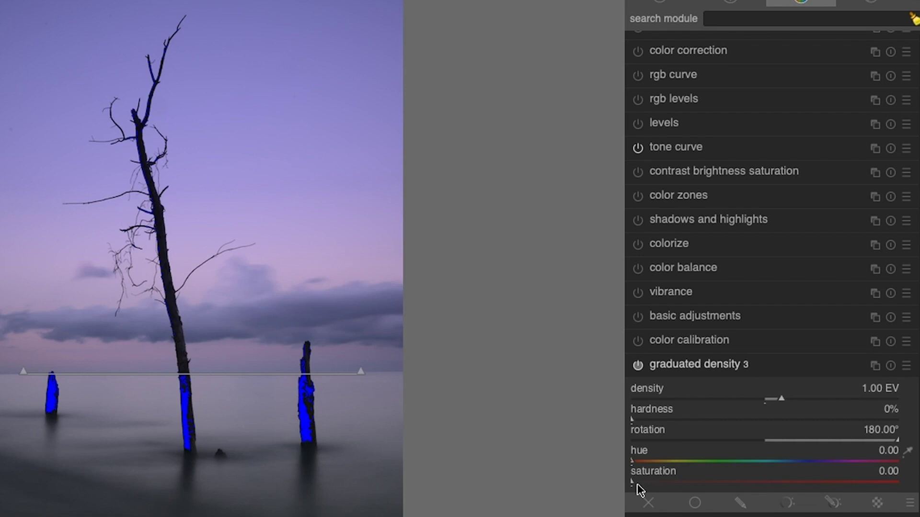
{"action": "left_click_drag", "start_coordinate": [634, 481], "coordinate": [740, 485]}
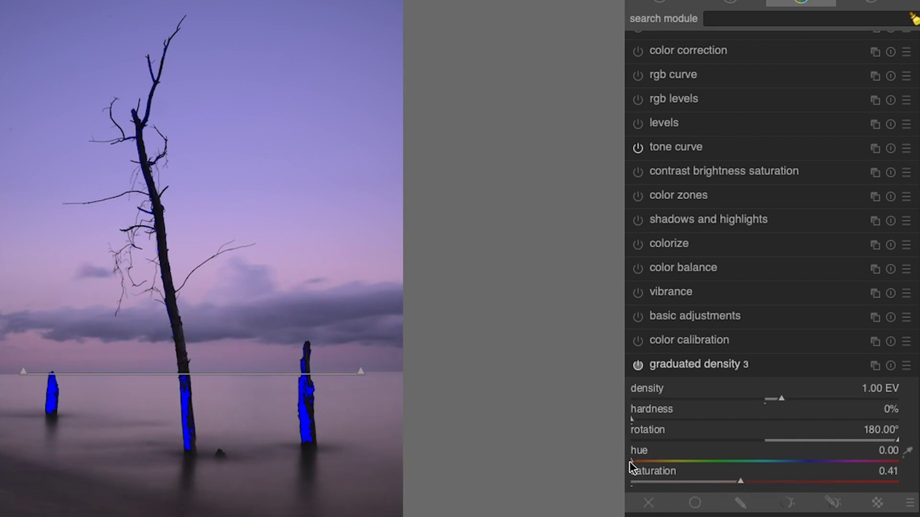
Set the water gradient's hue to 0.60 for a blue-purple tint
{"action": "left_click_drag", "start_coordinate": [631, 460], "coordinate": [793, 464]}
{"action": "scroll", "coordinate": [189, 437], "scroll_direction": "up", "scroll_amount": 3}
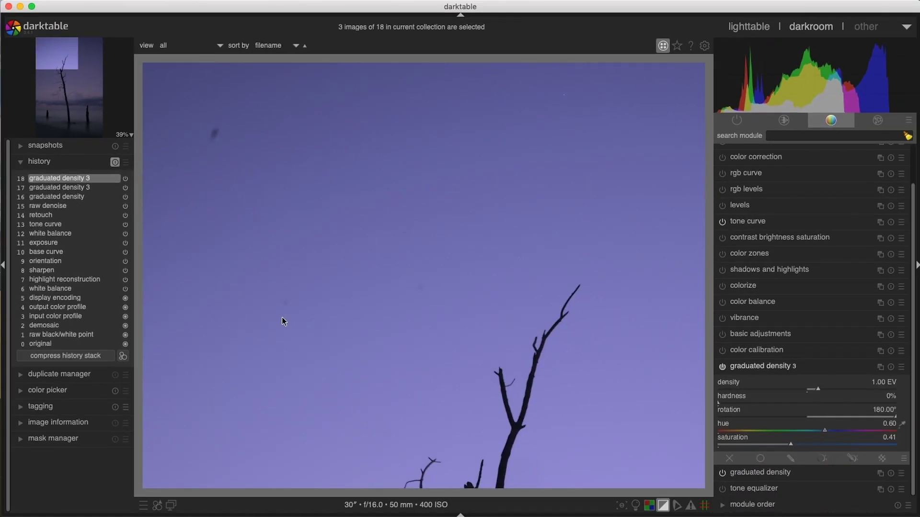
Open the spot removal module and choose a circle shape, shrinking it
{"action": "left_click", "coordinate": [877, 120]}
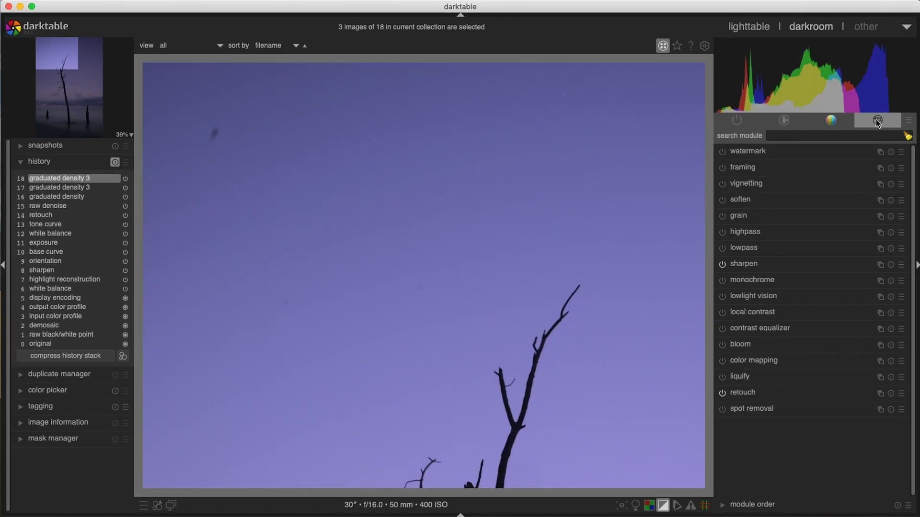
{"action": "left_click", "coordinate": [772, 411]}
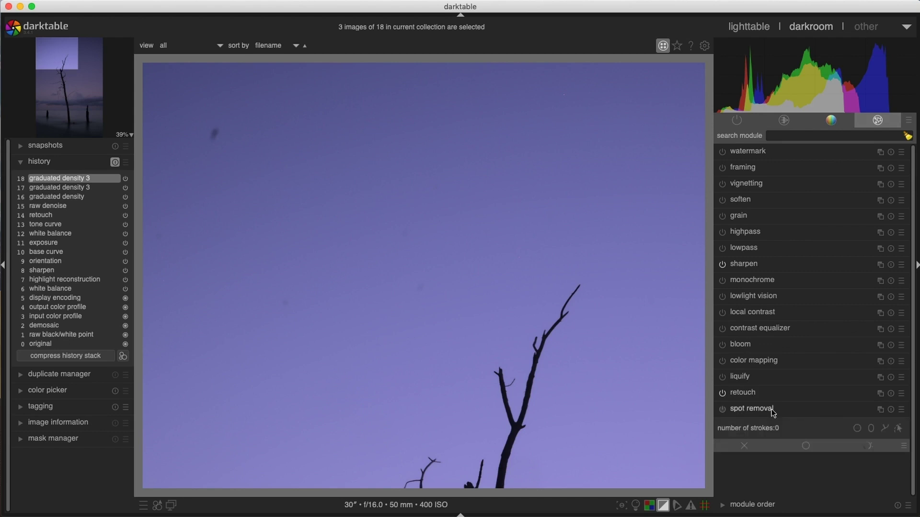
{"action": "left_click", "coordinate": [857, 429]}
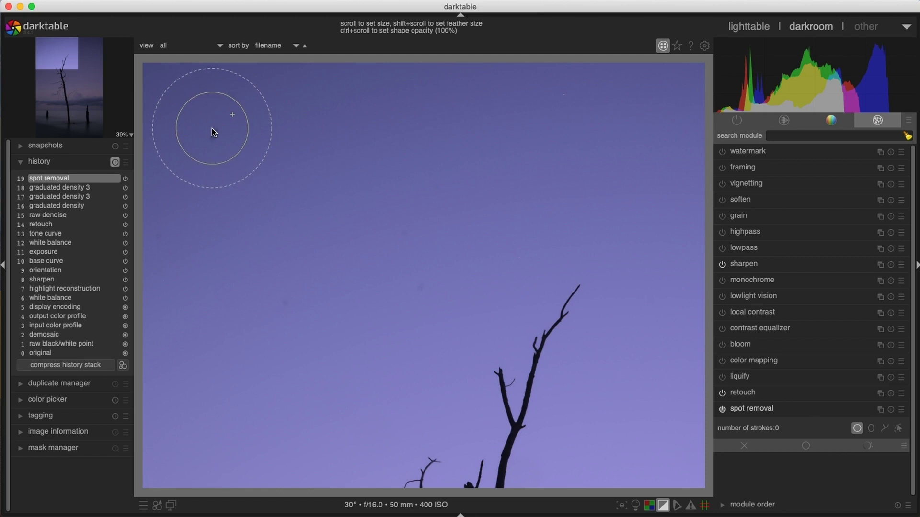
{"action": "scroll", "coordinate": [213, 132], "scroll_direction": "down", "scroll_amount": 5}
{"action": "scroll", "coordinate": [214, 133], "scroll_direction": "down", "scroll_amount": 5}
{"action": "scroll", "coordinate": [213, 134], "scroll_direction": "down", "scroll_amount": 1}
Clone nearby clean sky over the upper-left dust spot, then toggle shape visibility to check
{"action": "left_click", "coordinate": [213, 134]}
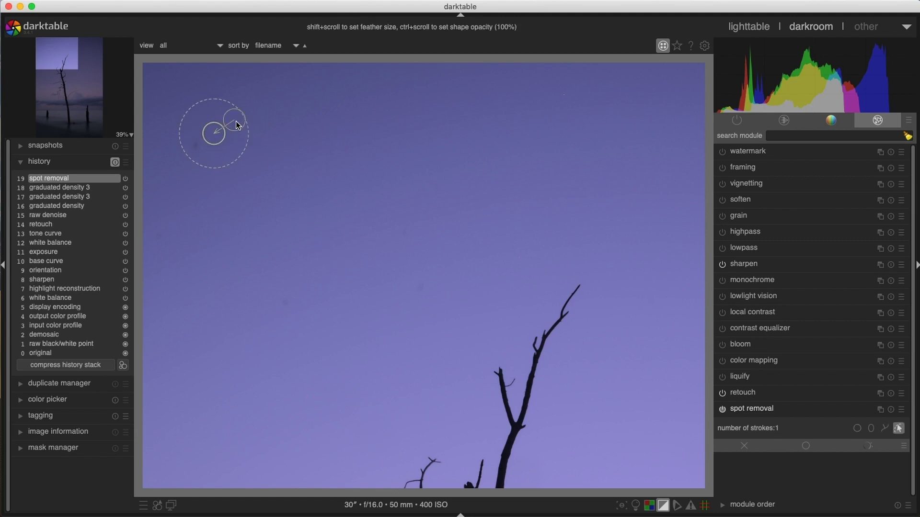
{"action": "left_click_drag", "start_coordinate": [237, 125], "coordinate": [259, 110]}
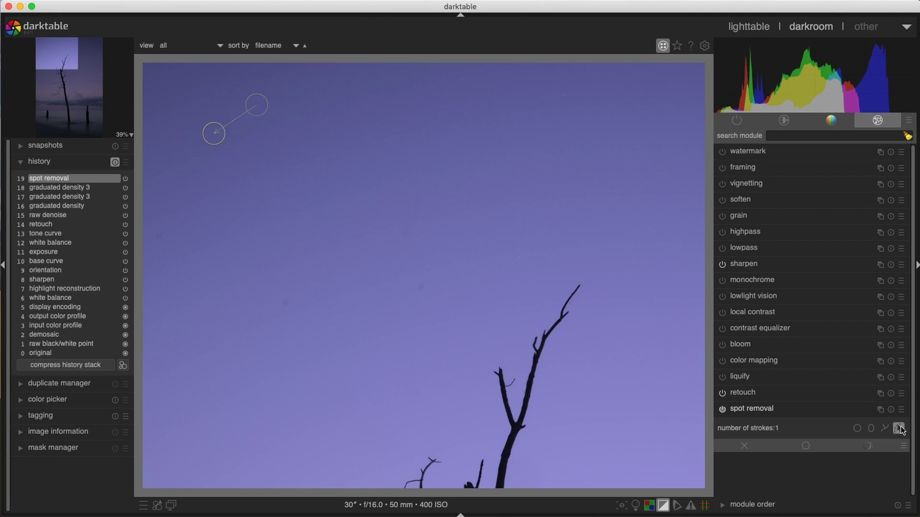
{"action": "left_click", "coordinate": [899, 428]}
{"action": "left_click", "coordinate": [899, 429]}
Cover the dust spot near the sky centre with a smaller circular spot shape
{"action": "left_click", "coordinate": [857, 428]}
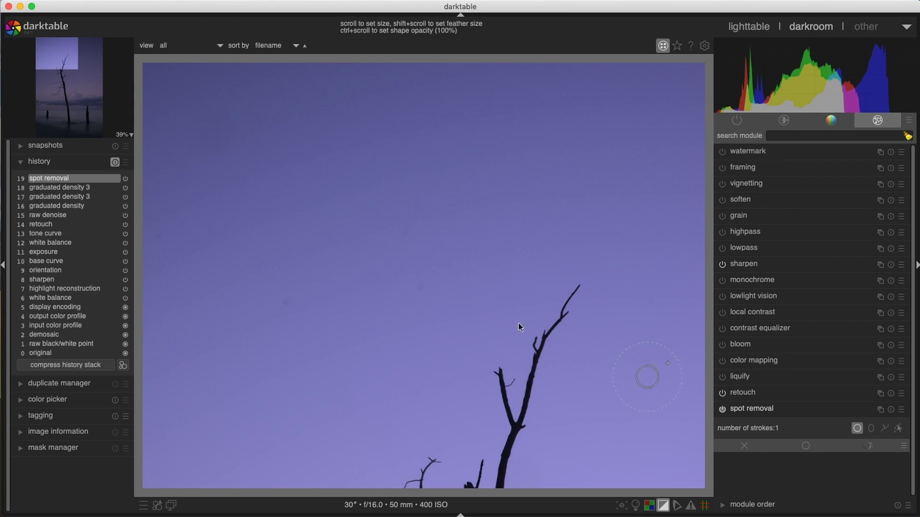
{"action": "left_click", "coordinate": [420, 290]}
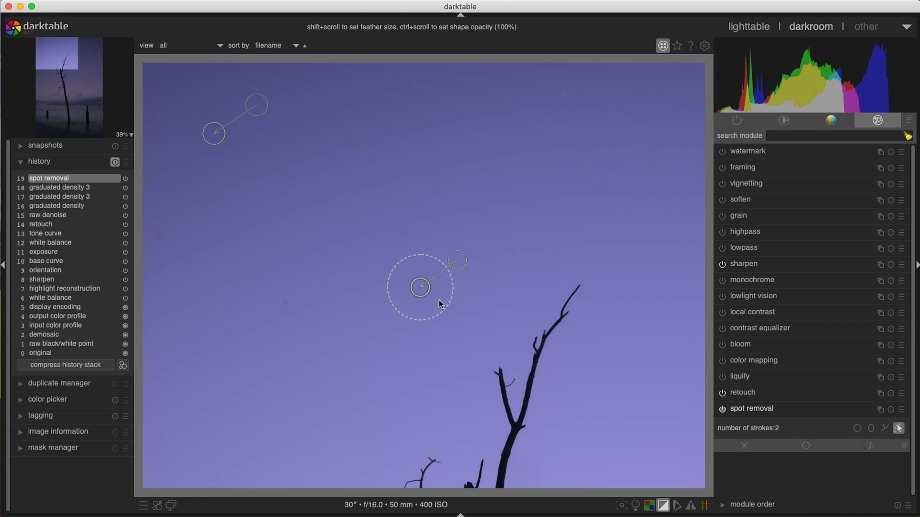
{"action": "scroll", "coordinate": [440, 304], "scroll_direction": "down", "scroll_amount": 4, "text": "shift"}
{"action": "scroll", "coordinate": [437, 302], "scroll_direction": "down", "scroll_amount": 3, "text": "shift"}
Clone clean sky over the dust spot left of the treetop
{"action": "left_click", "coordinate": [857, 429]}
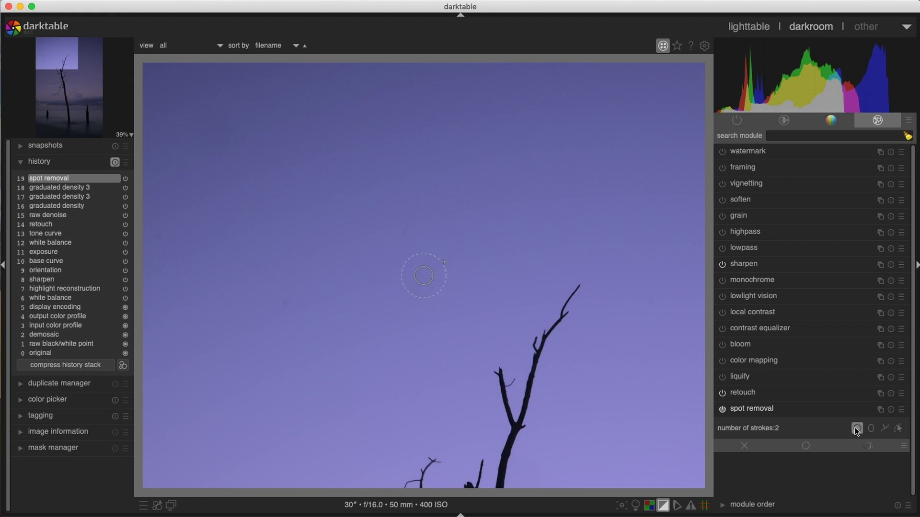
{"action": "left_click", "coordinate": [288, 307]}
{"action": "left_click_drag", "start_coordinate": [310, 295], "coordinate": [324, 286]}
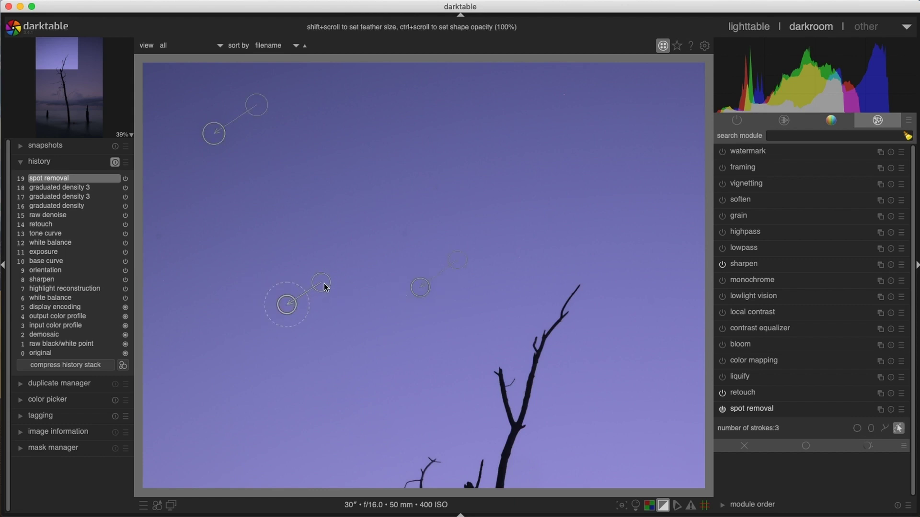